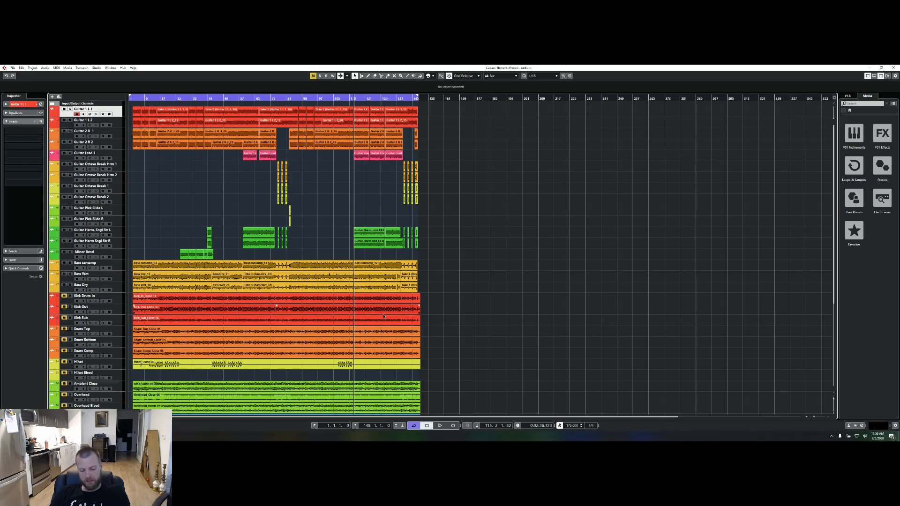
# Examine the arrangement's recorded events around bars 130 to 135 close up and across the whole song.
pyautogui.scroll(4, 383, 316)
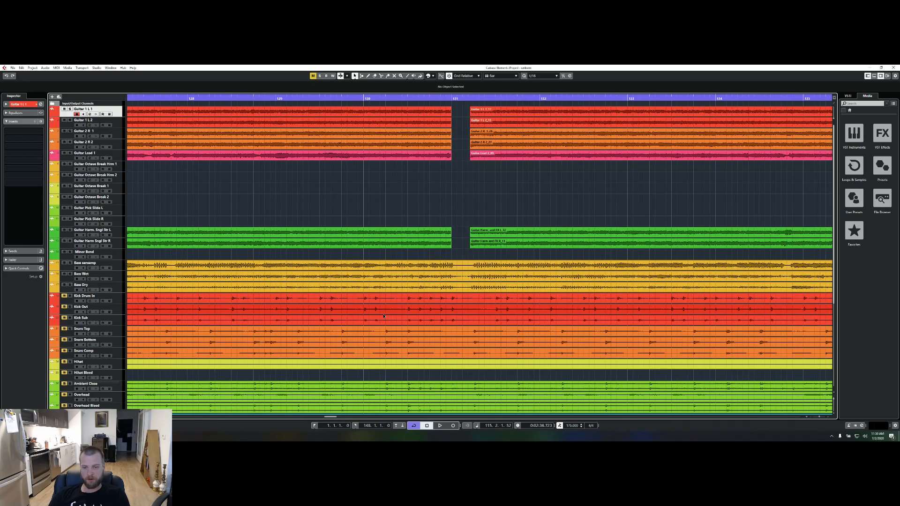
pyautogui.scroll(-4, 384, 316)
pyautogui.scroll(4, 384, 316)
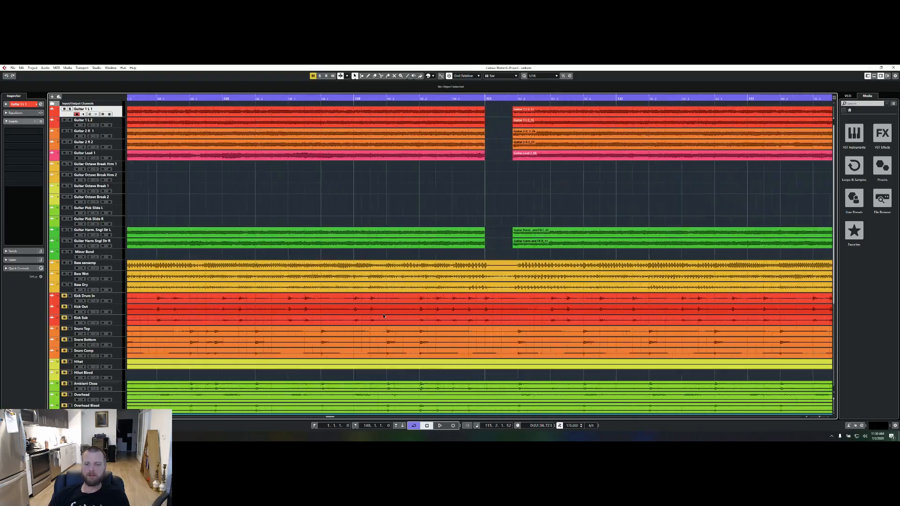
pyautogui.scroll(-4, 383, 316)
pyautogui.scroll(2, 383, 317)
pyautogui.scroll(2, 383, 316)
pyautogui.scroll(-4, 383, 317)
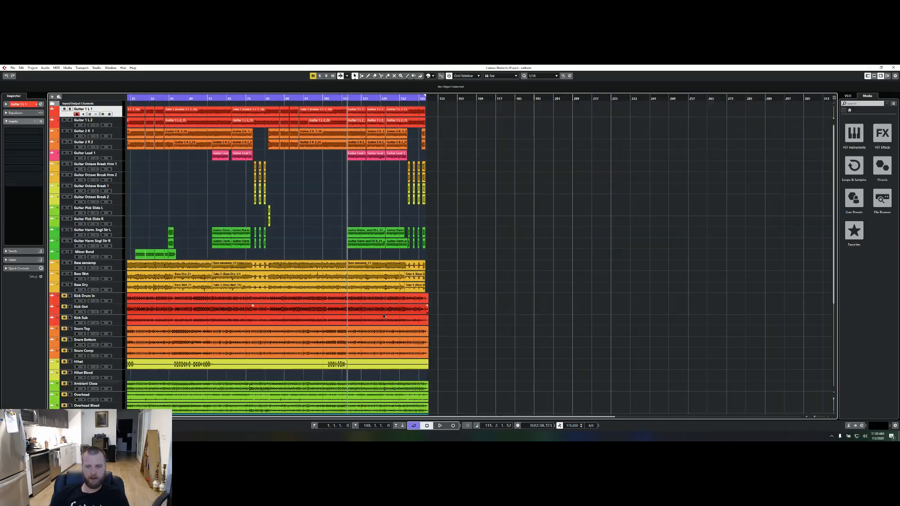
pyautogui.scroll(3, 384, 316)
pyautogui.scroll(-5, 383, 316)
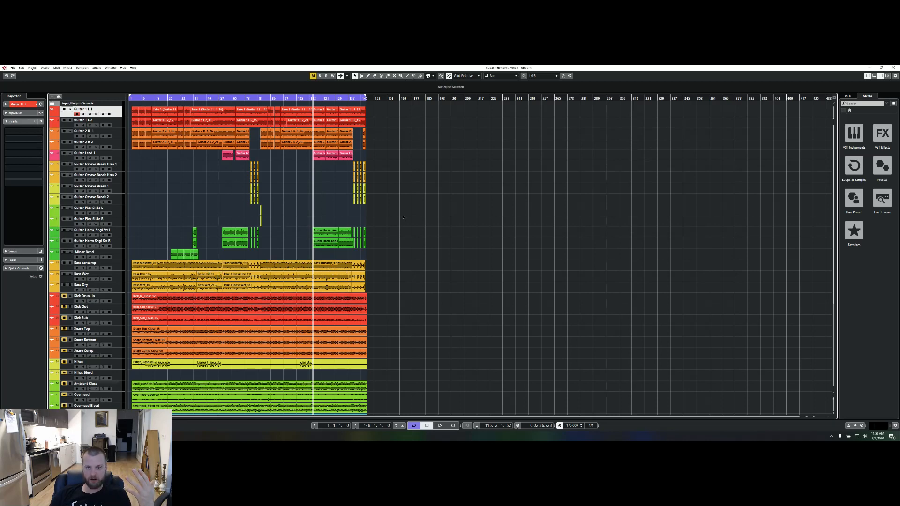
# Delete all events on the guitar, bass and Kick Drum In tracks, and undo the deletion.
pyautogui.moveTo(398, 114); pyautogui.dragTo(125, 303)
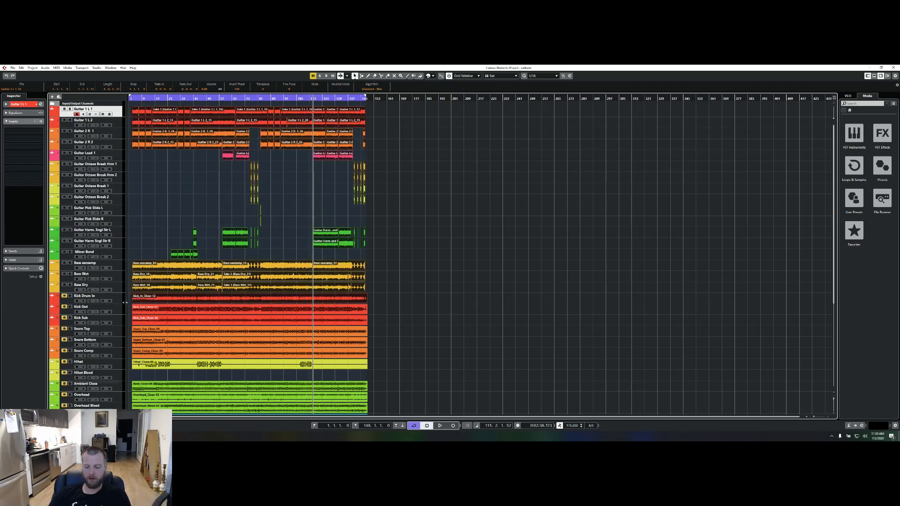
pyautogui.press('Delete')
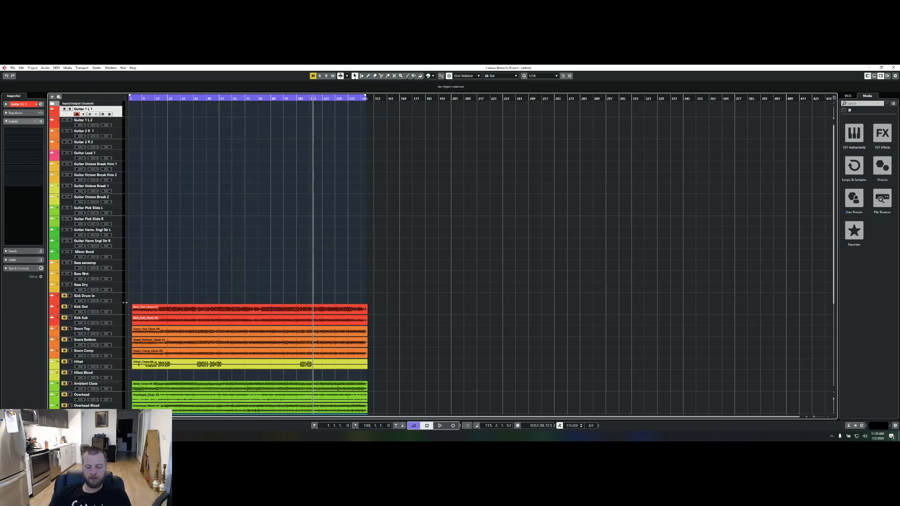
pyautogui.hotkey('ctrl', 'z')
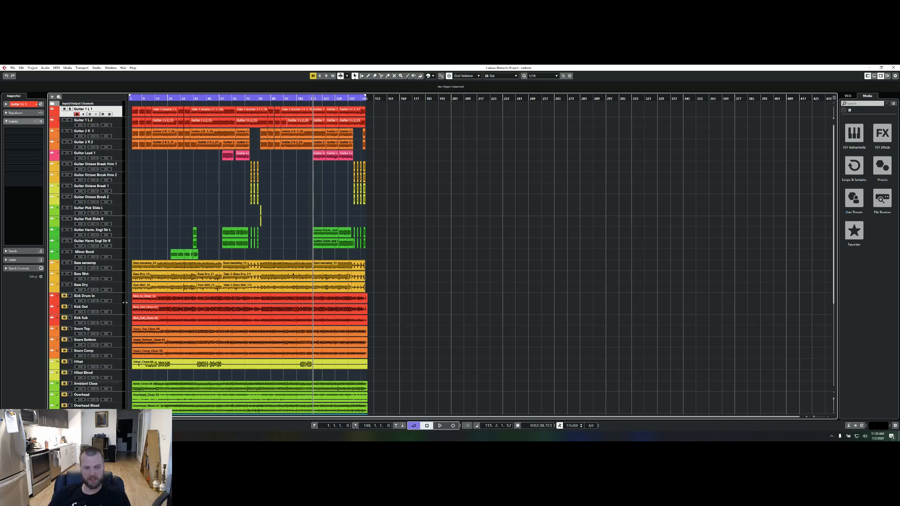
pyautogui.hotkey('ctrl', 'z')
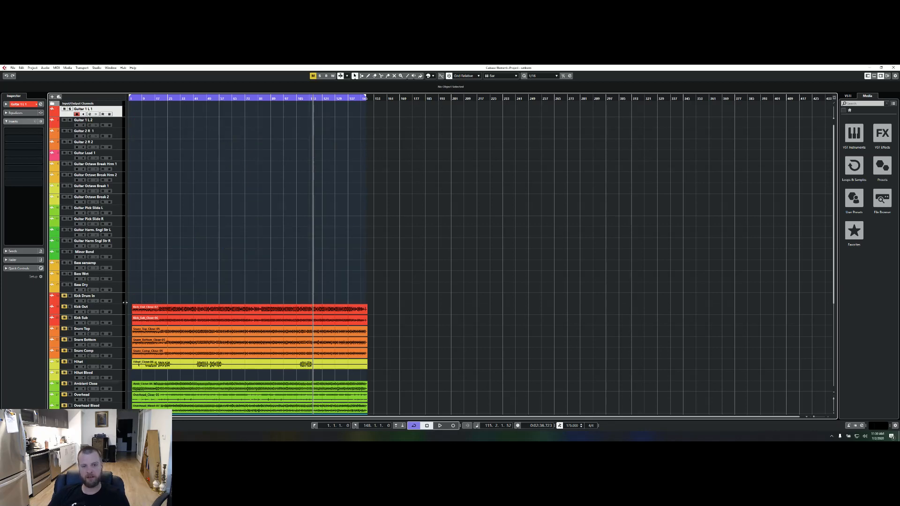
pyautogui.hotkey('ctrl', 'shift', 'z')
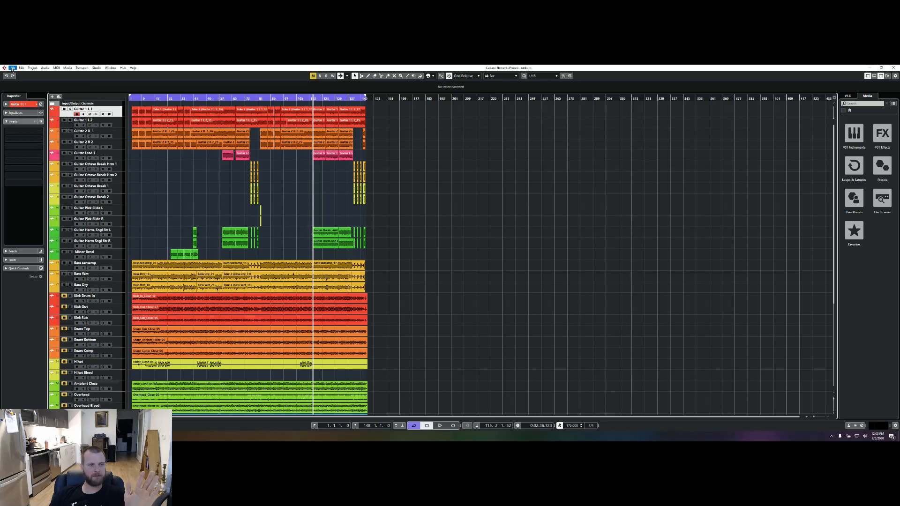
pyautogui.click(13, 68)
pyautogui.moveTo(18, 71)
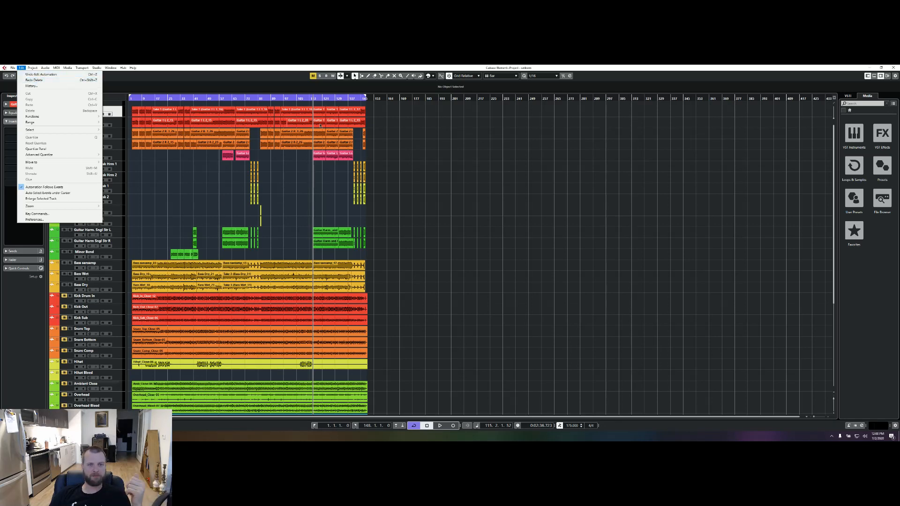
pyautogui.click(452, 190)
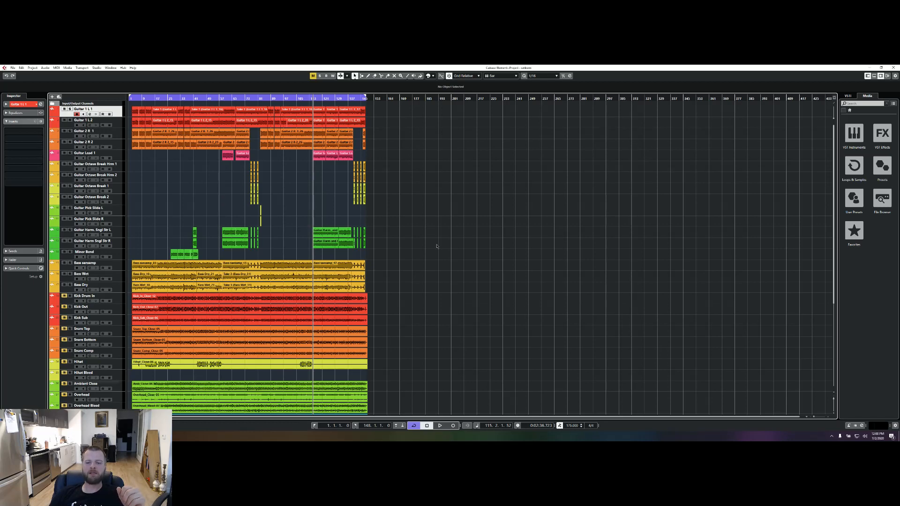
# Open the MixConsole and maximize its window.
pyautogui.press('F3')
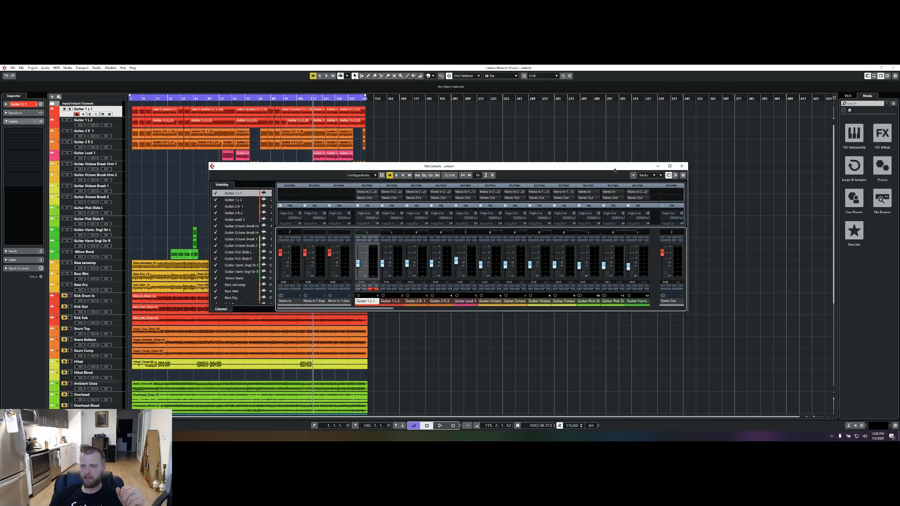
pyautogui.moveTo(614, 170); pyautogui.dragTo(677, 96)
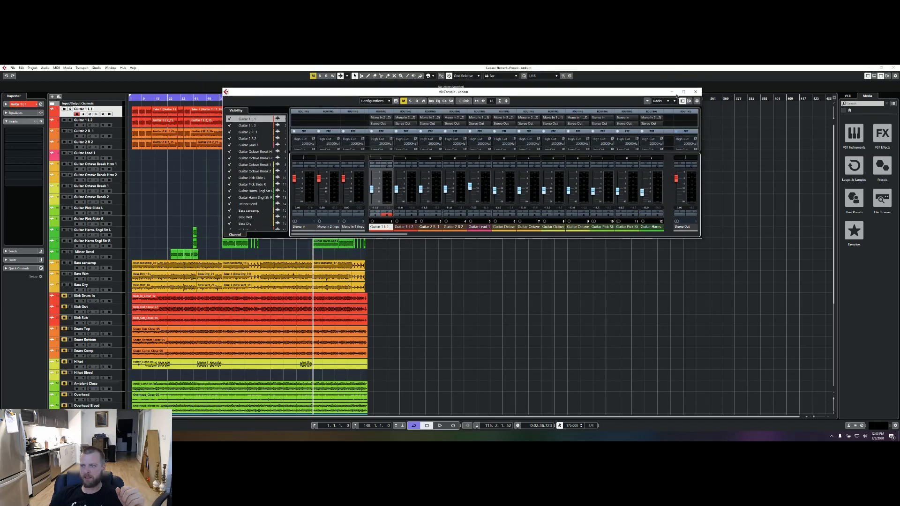
pyautogui.click(684, 92)
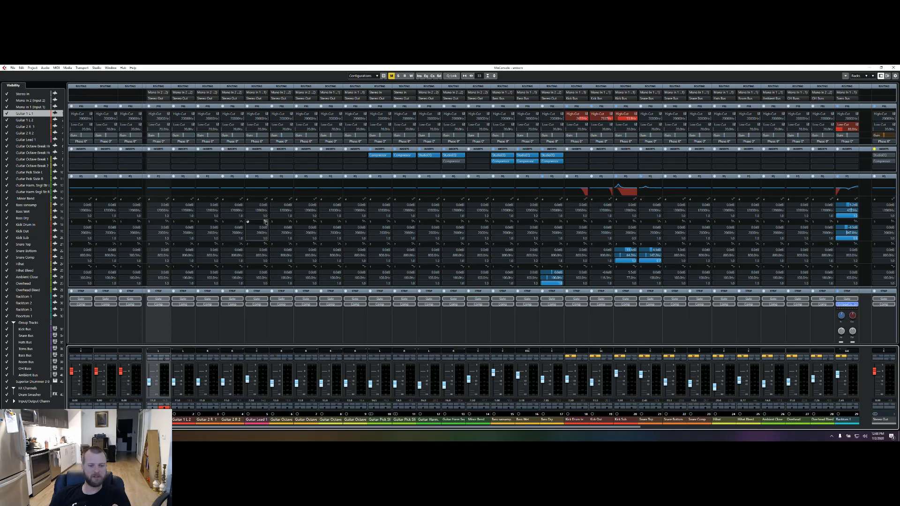
# Collapse the EQ rack in the MixConsole, look over the channel strips, and close the mixer.
pyautogui.click(450, 177)
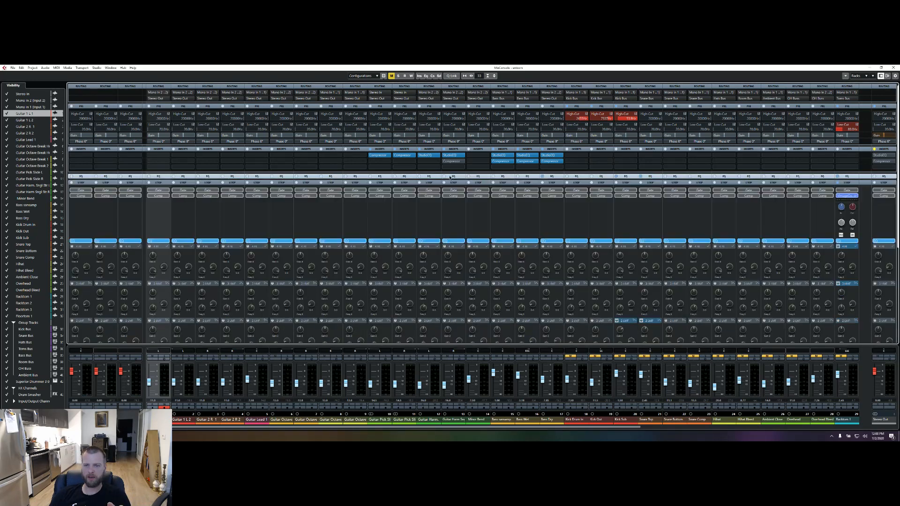
pyautogui.click(450, 177)
pyautogui.click(450, 177)
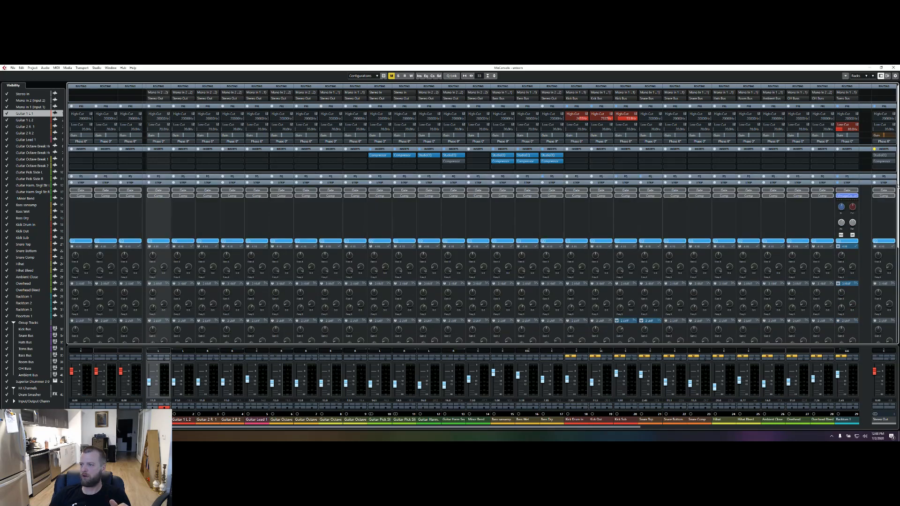
pyautogui.scroll(-3, 898, 186)
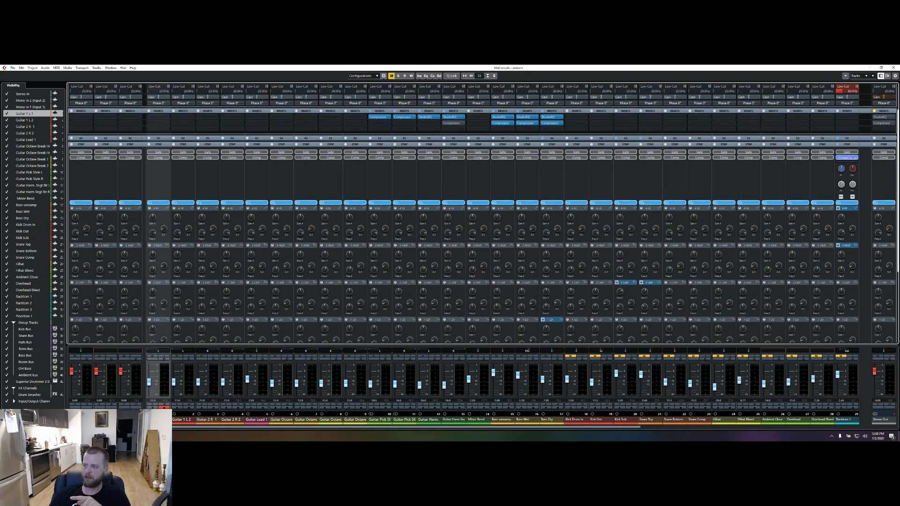
pyautogui.moveTo(898, 188); pyautogui.dragTo(897, 163)
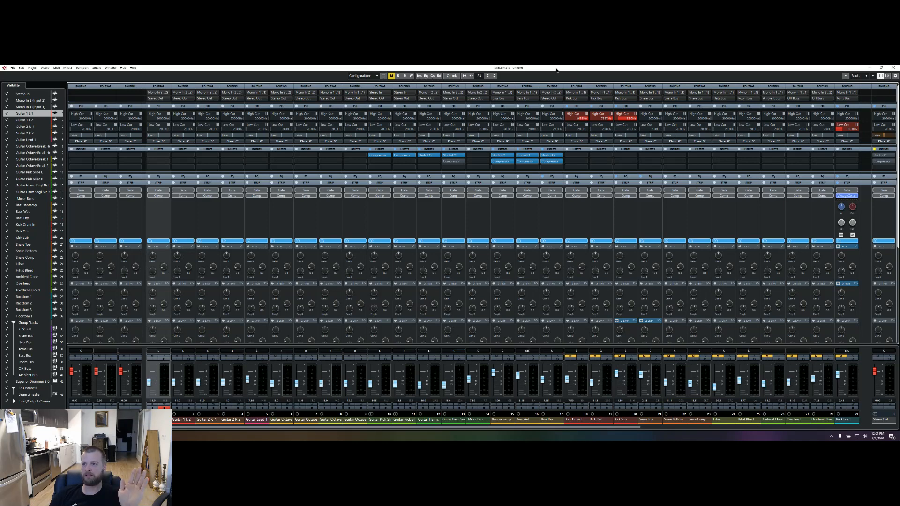
pyautogui.press('F3')
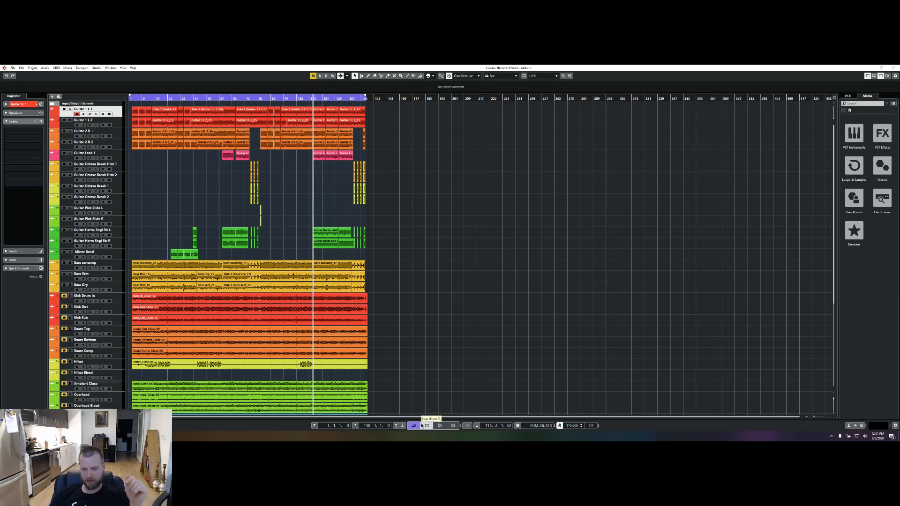
# Record a short take on the Guitar 1 L 1 track from bar 115, stop, and delete the take.
pyautogui.click(453, 426)
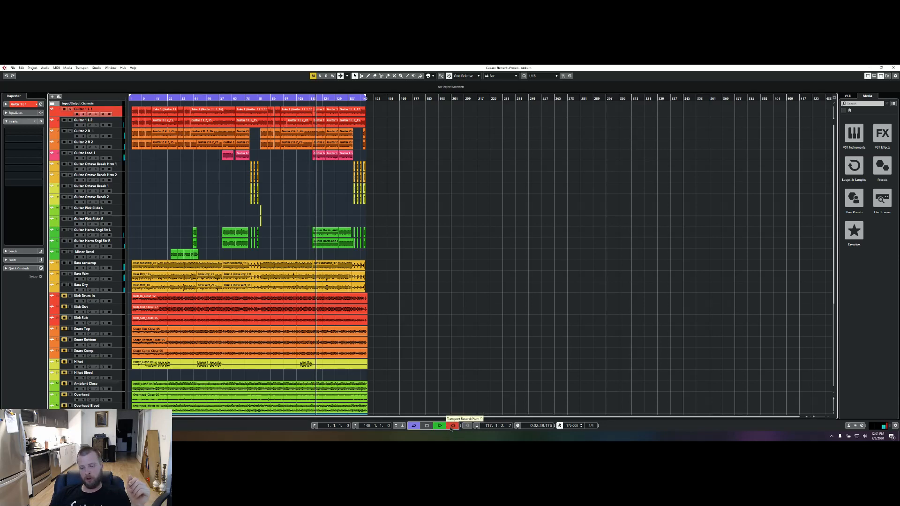
pyautogui.click(452, 426)
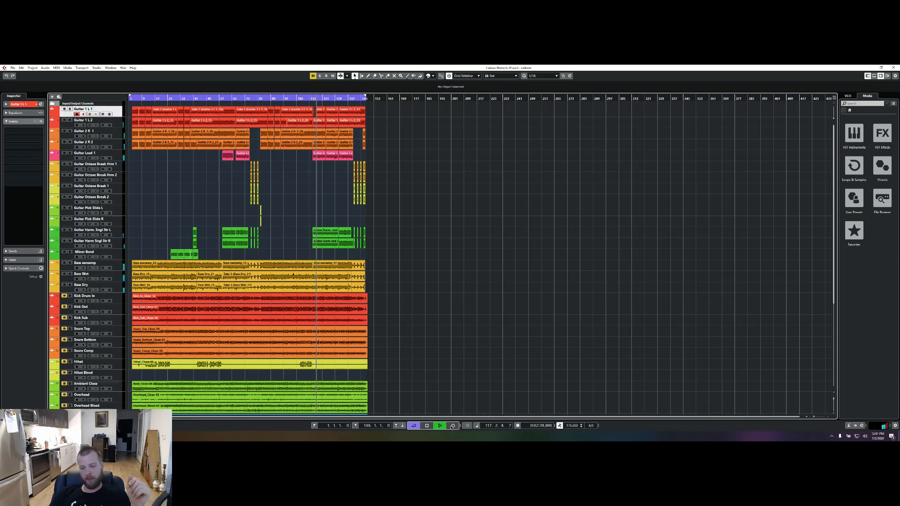
pyautogui.click(427, 425)
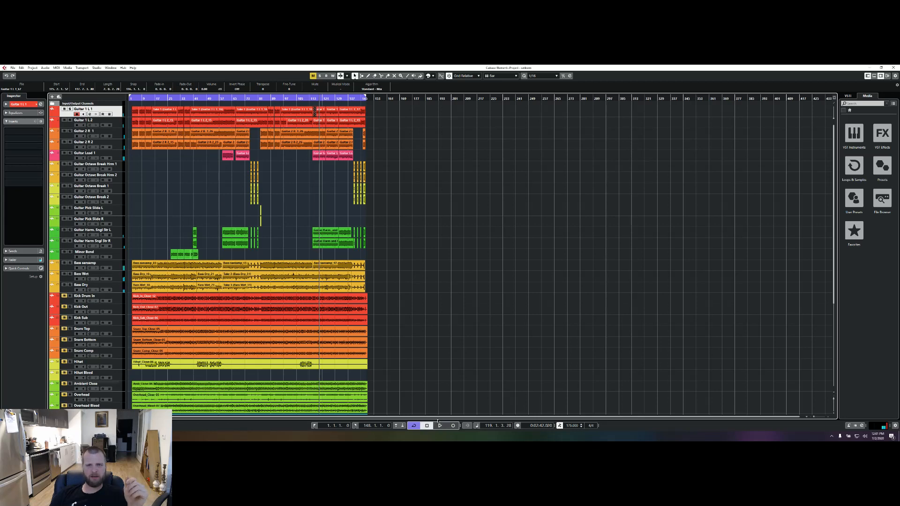
pyautogui.press('Delete')
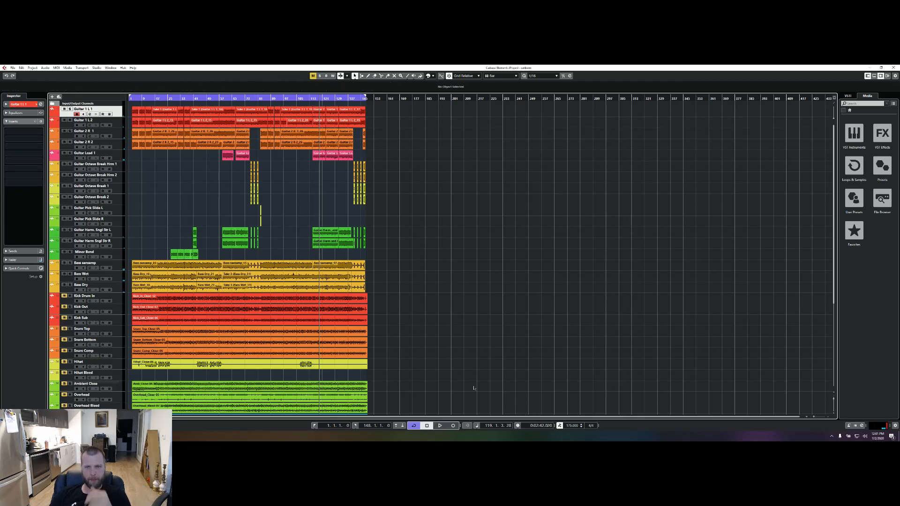
# Record a short take on the Guitar 1 L 1 track from bar 159, past the song's end, and delete it.
pyautogui.click(383, 99)
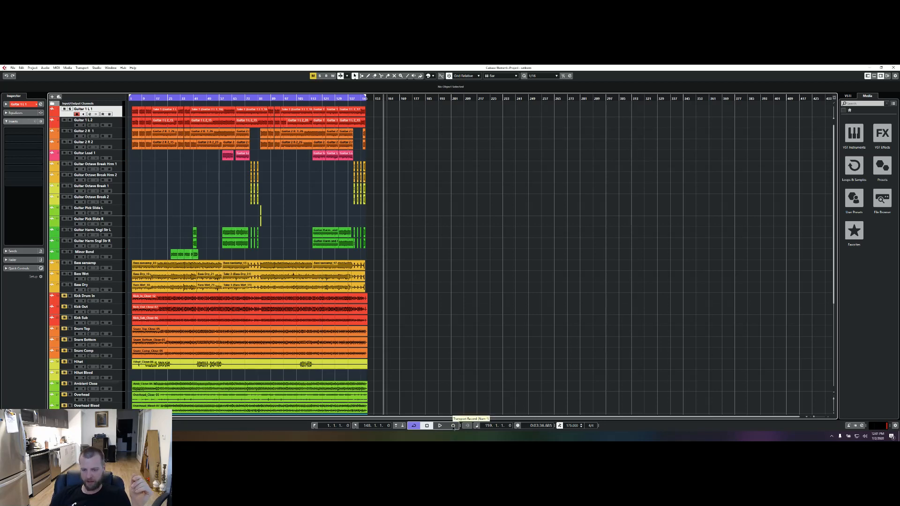
pyautogui.click(452, 426)
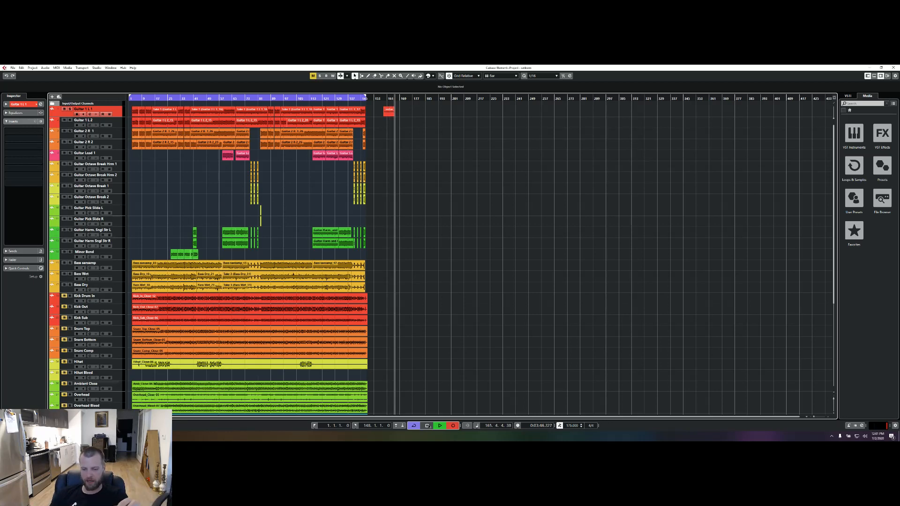
pyautogui.press('space')
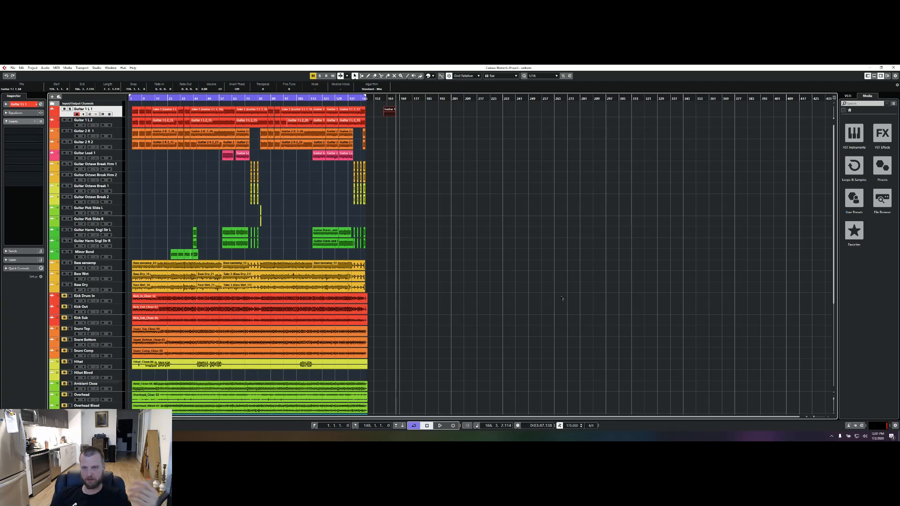
pyautogui.click(562, 299)
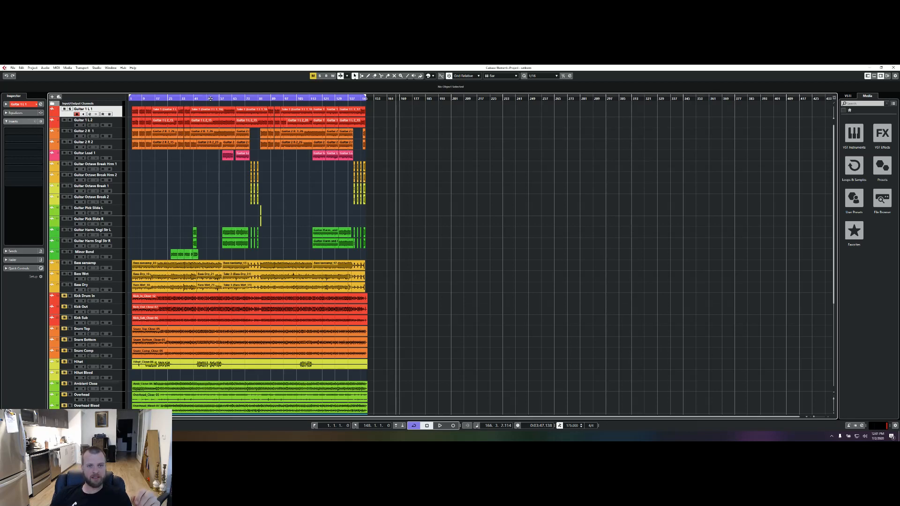
# Move the project cursor to several points between bars 40 and 54, ending at bar 40.
pyautogui.click(213, 99)
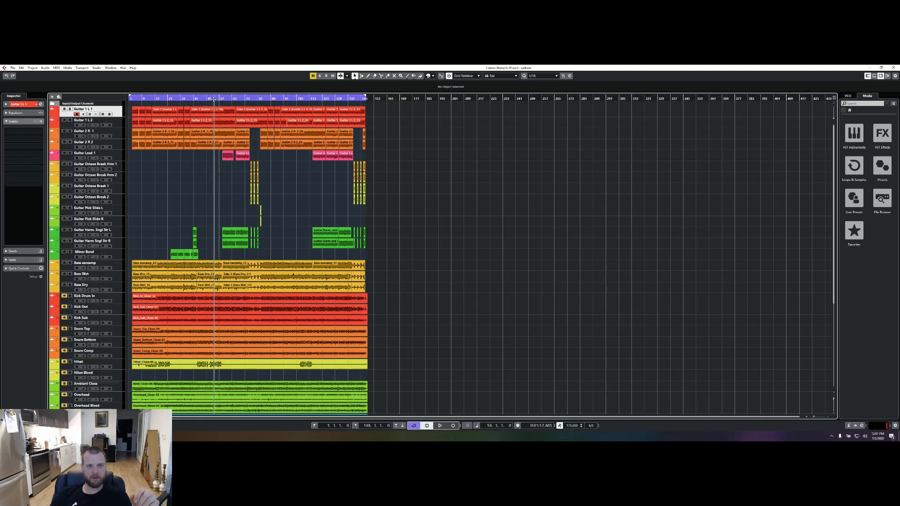
pyautogui.click(189, 100)
pyautogui.click(204, 100)
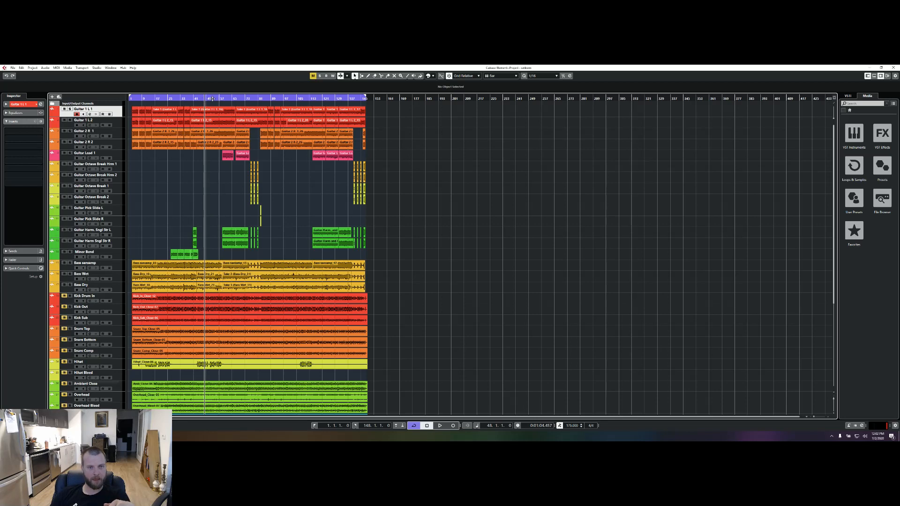
pyautogui.click(212, 99)
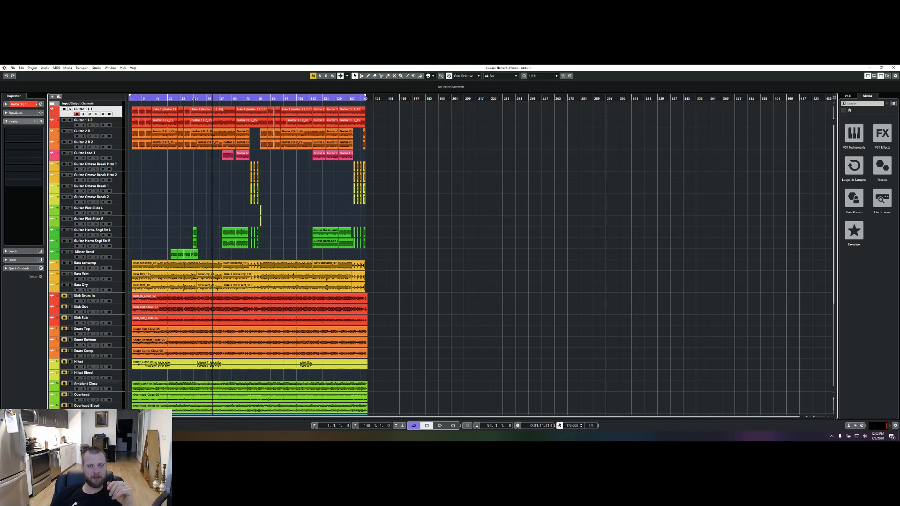
pyautogui.click(191, 99)
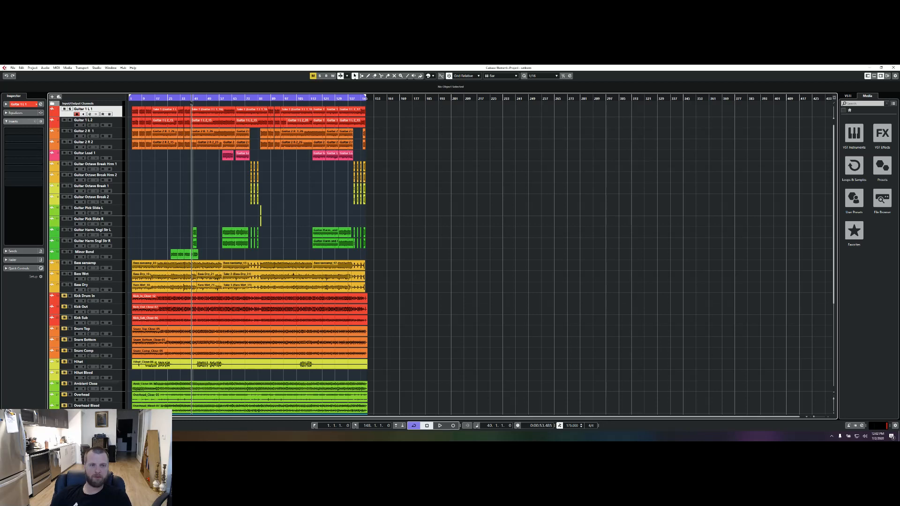
# Record a short take on the Guitar 1 L 1 track from bar 40, return the cursor to bar 40, and delete the take.
pyautogui.press('KP_Multiply')
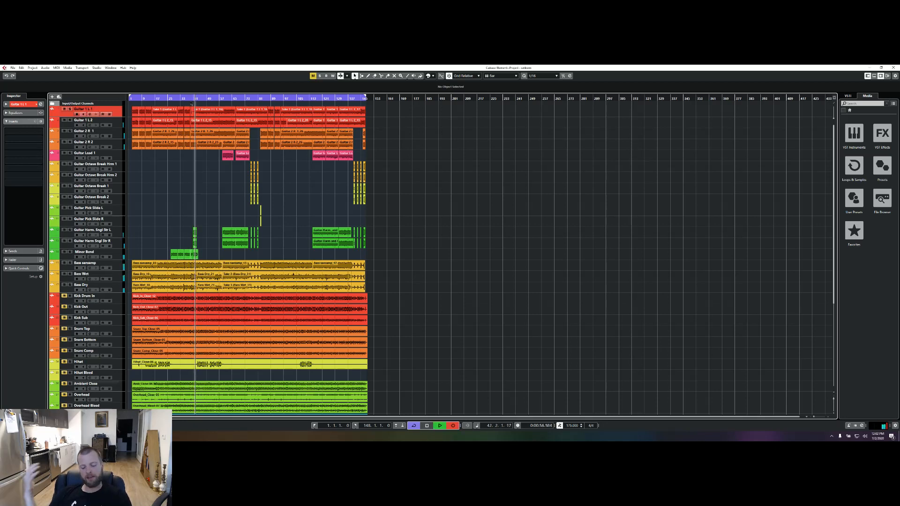
pyautogui.press('space')
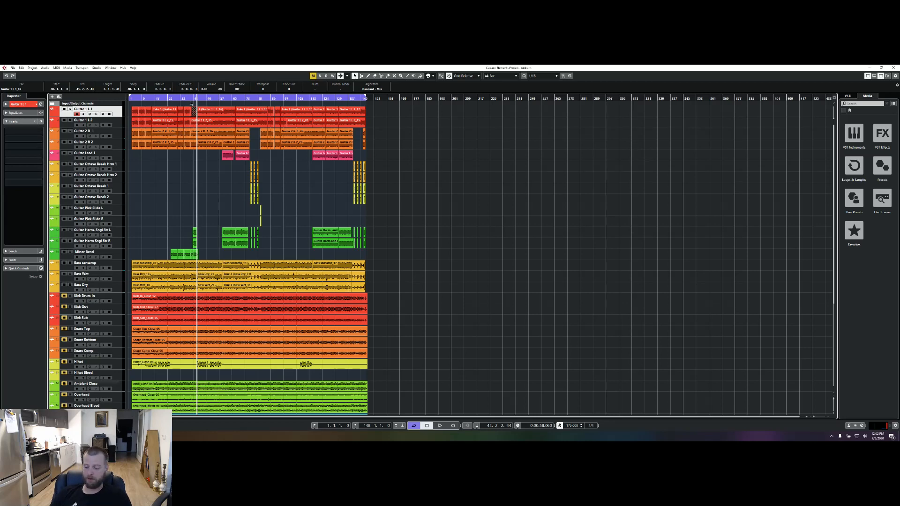
pyautogui.click(192, 104)
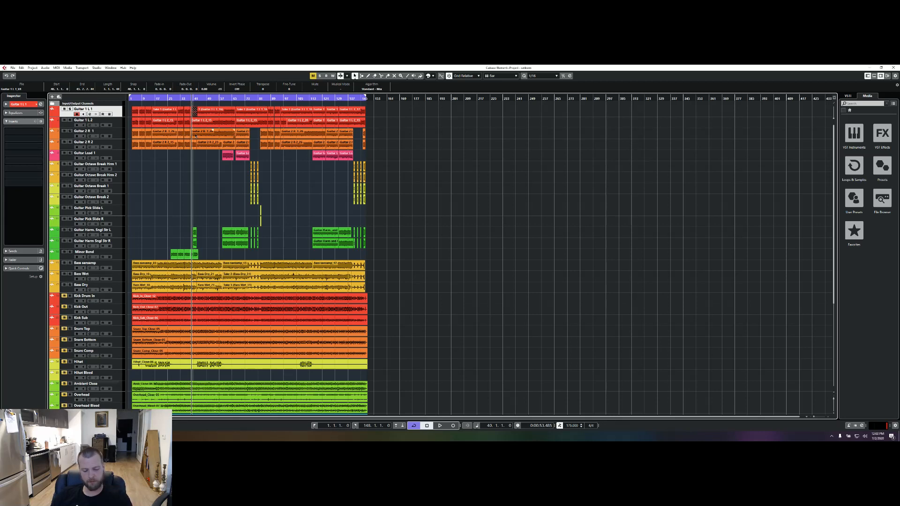
pyautogui.press('Delete')
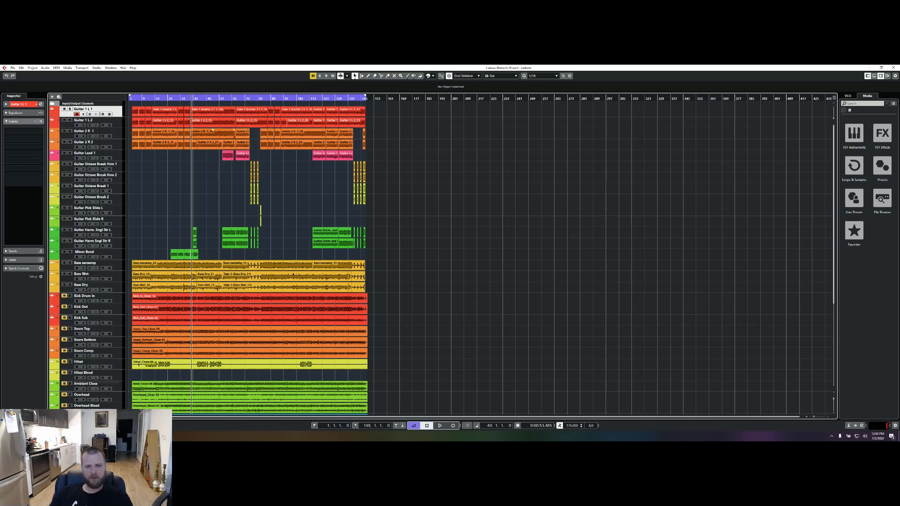
# Move the project cursor to bar 53 and bar 99, and return it to bar 40.
pyautogui.click(212, 100)
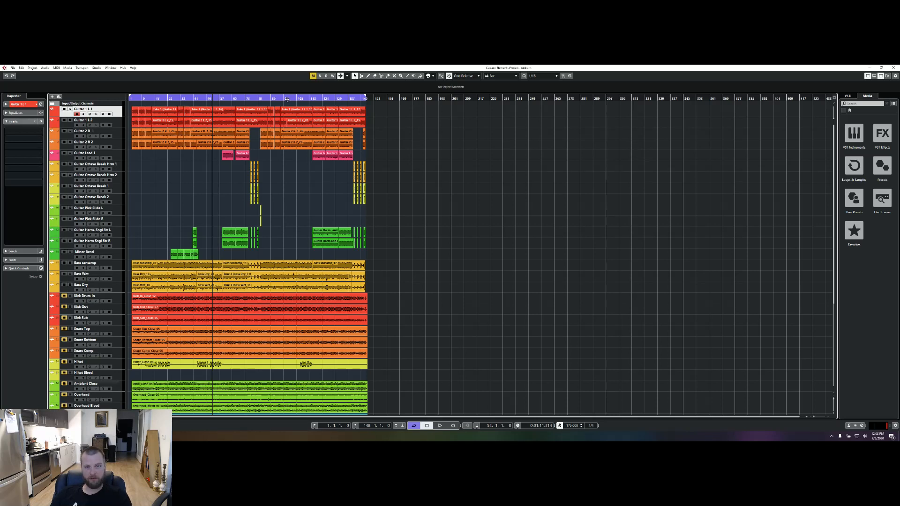
pyautogui.click(287, 98)
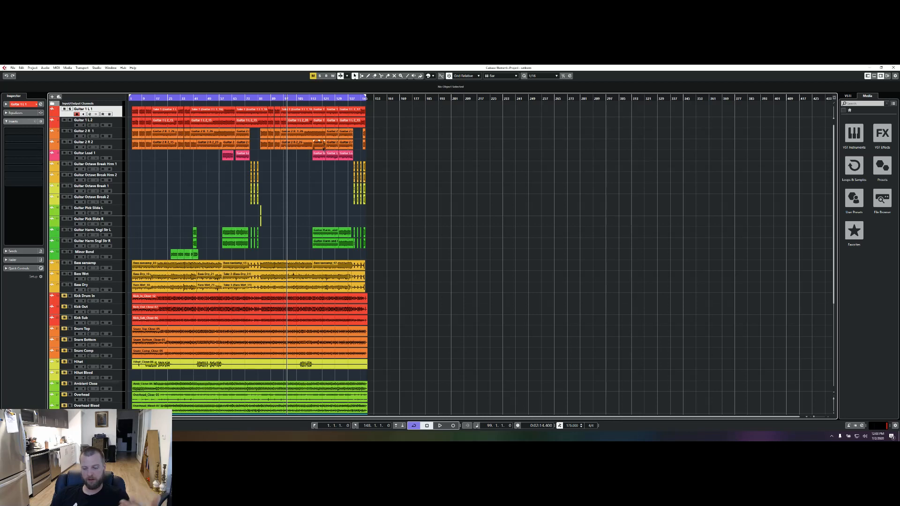
pyautogui.press('KP_0')
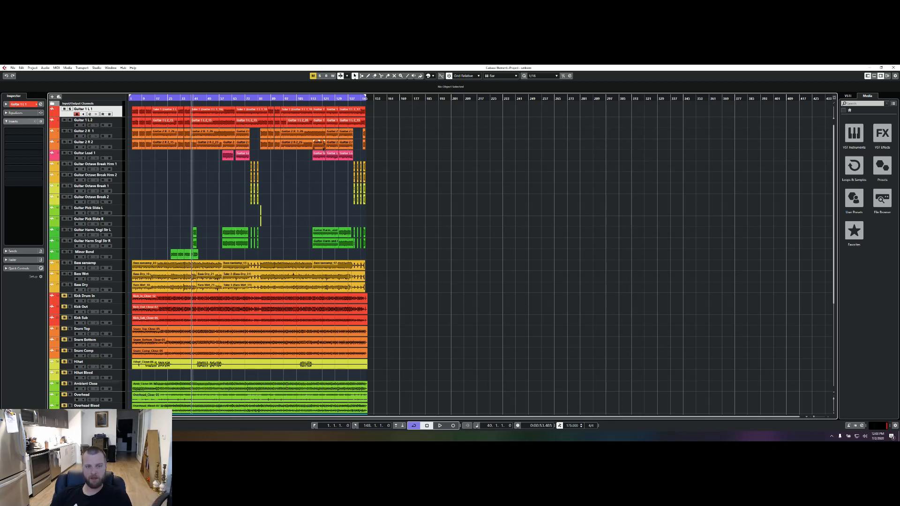
# Send the project cursor to the very start of the project.
pyautogui.press('Home')
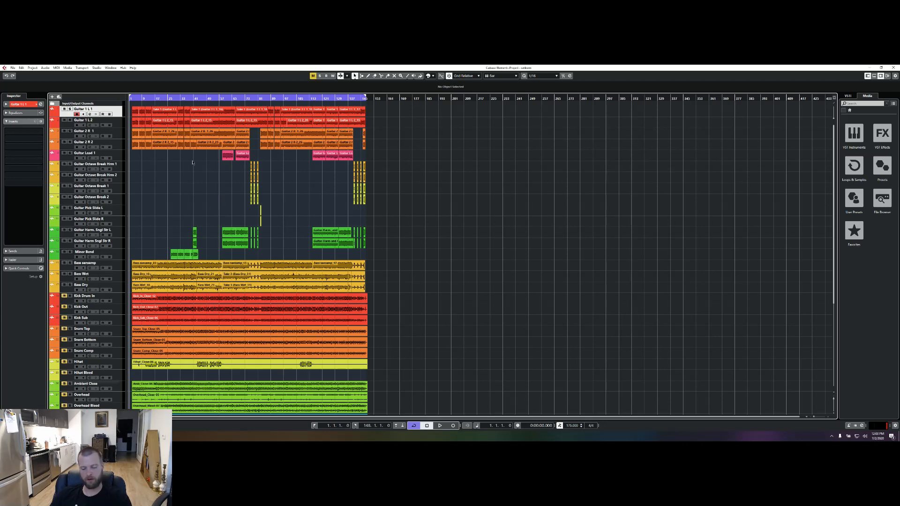
pyautogui.moveTo(422, 99); pyautogui.dragTo(422, 103)
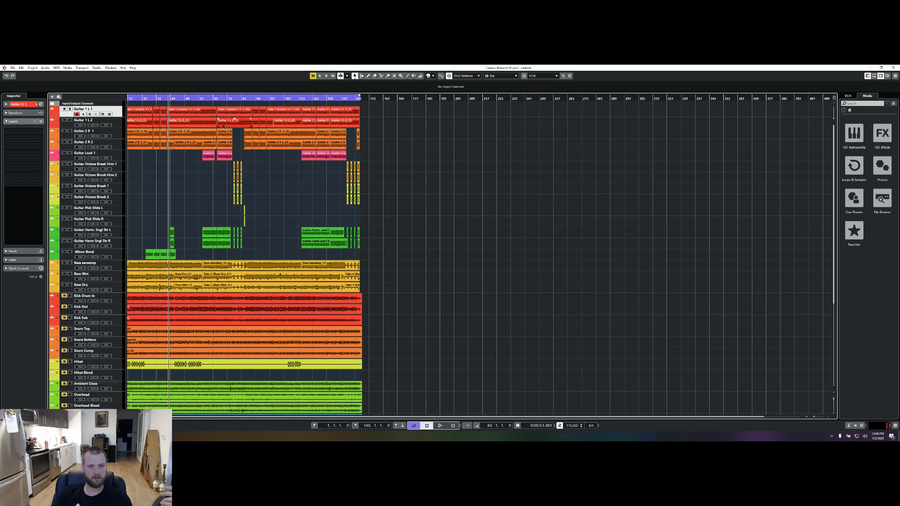
pyautogui.press('Home')
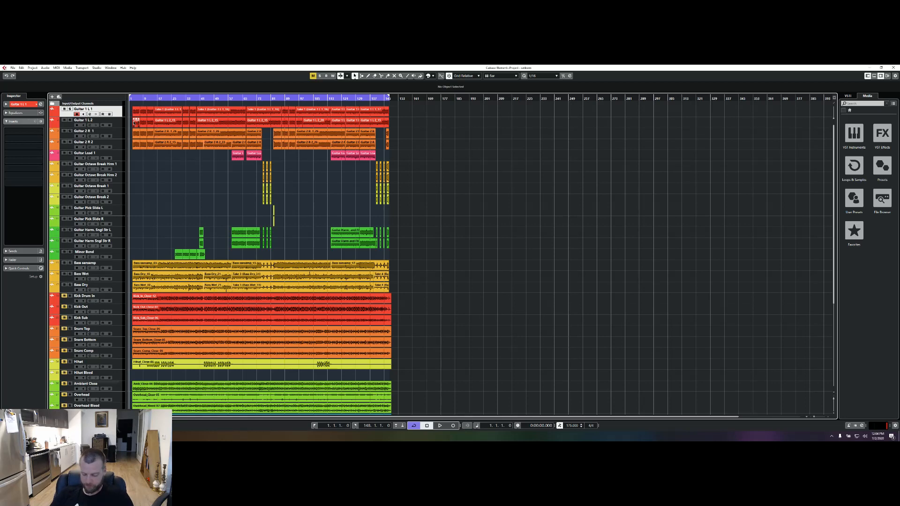
# Play the song from the project start to about bar 3, stop, and play a second short passage with the metronome on.
pyautogui.press('space')
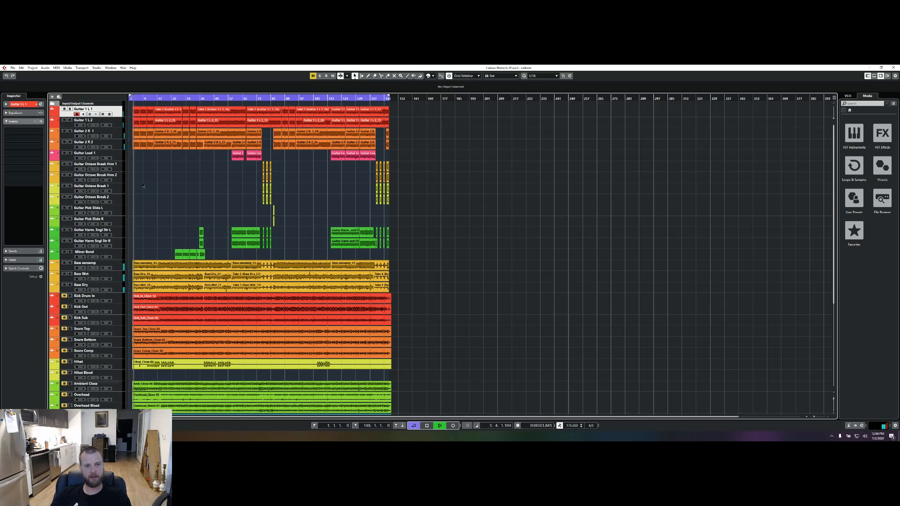
pyautogui.press('space')
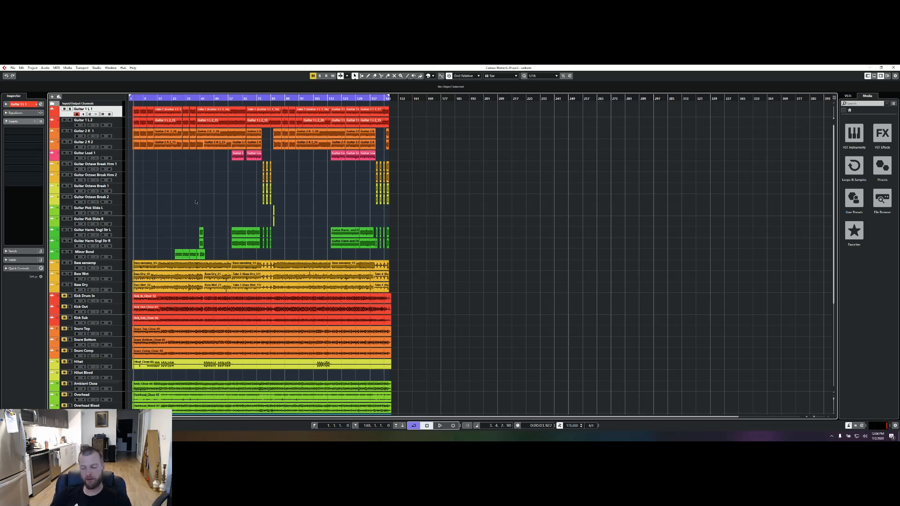
pyautogui.press('space')
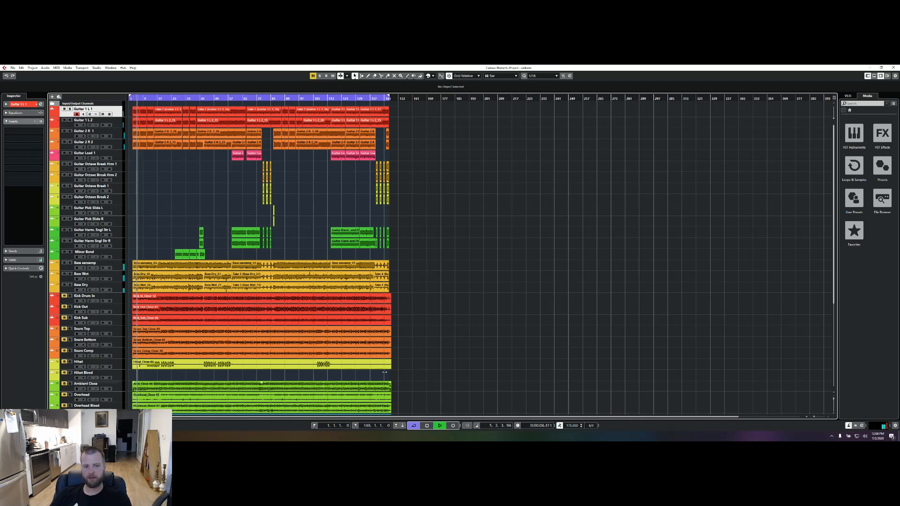
pyautogui.press('space')
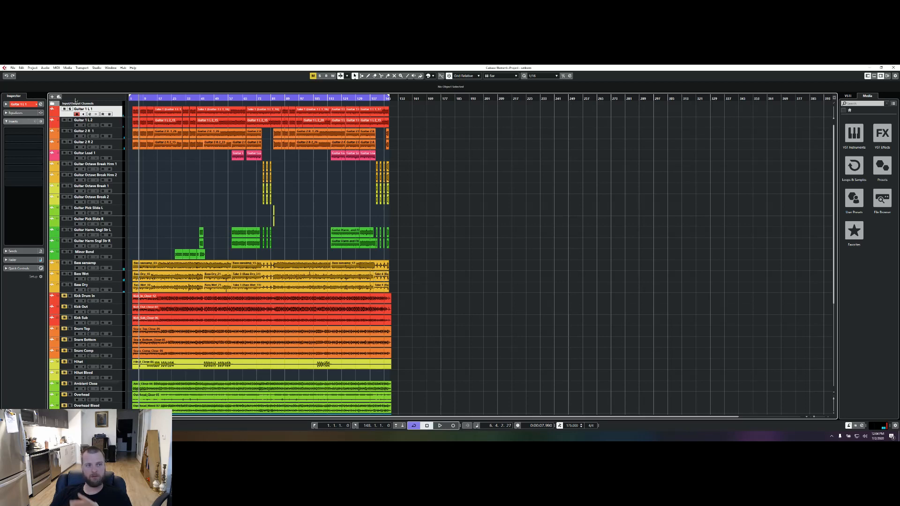
# Review the general and Click Sounds settings in Metronome Setup, accept them, and play a short passage with the click.
pyautogui.click(82, 67)
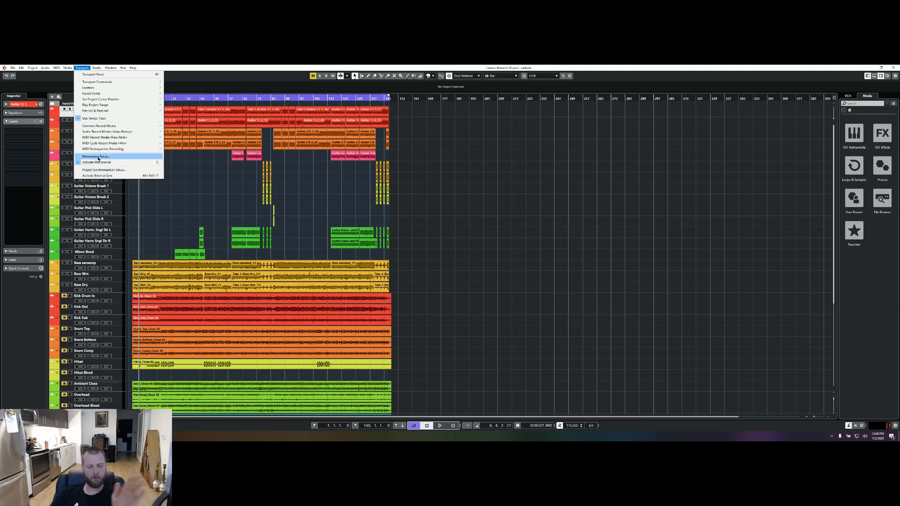
pyautogui.click(562, 296)
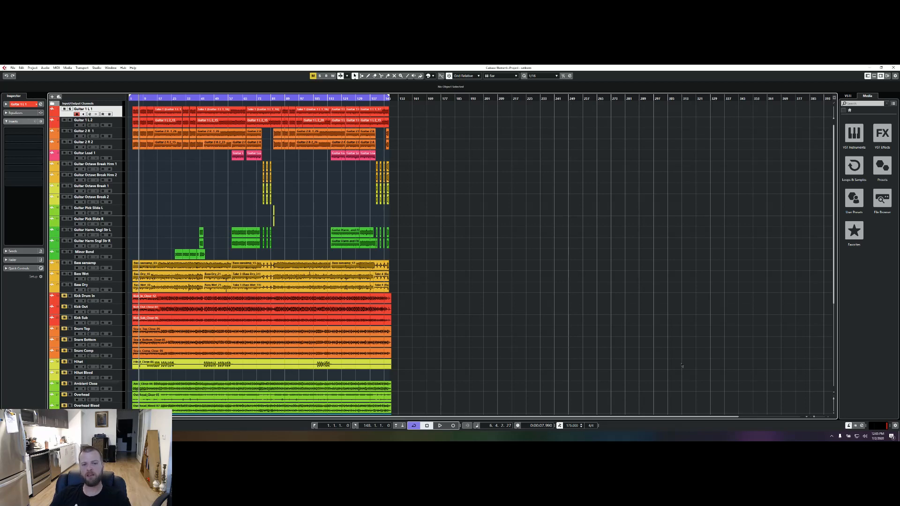
pyautogui.click(849, 426)
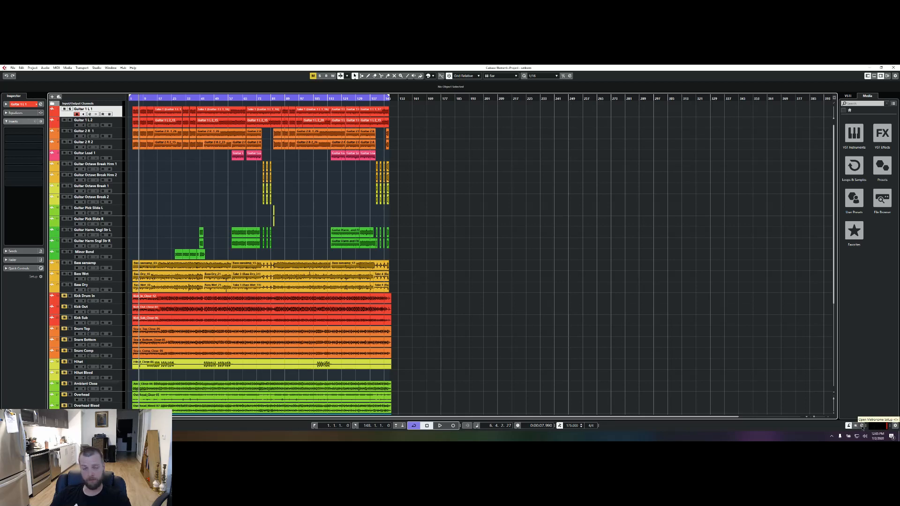
pyautogui.click(862, 426)
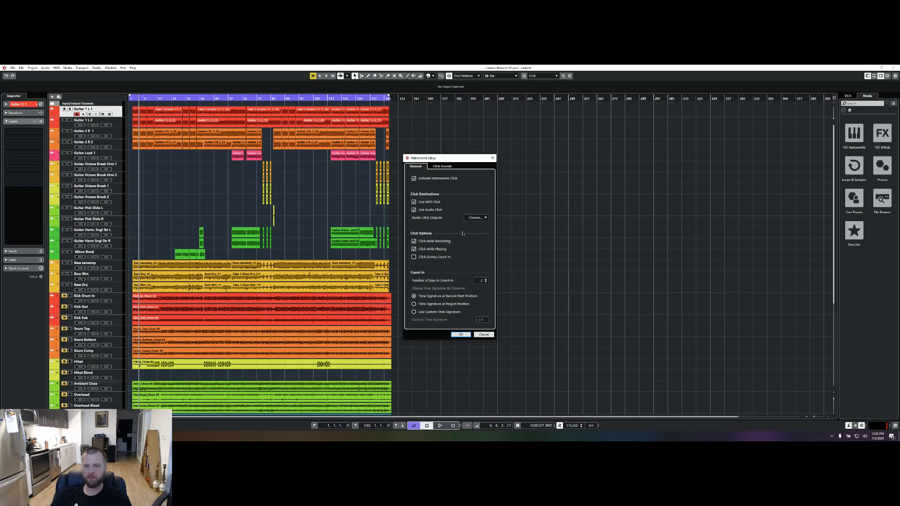
pyautogui.click(448, 169)
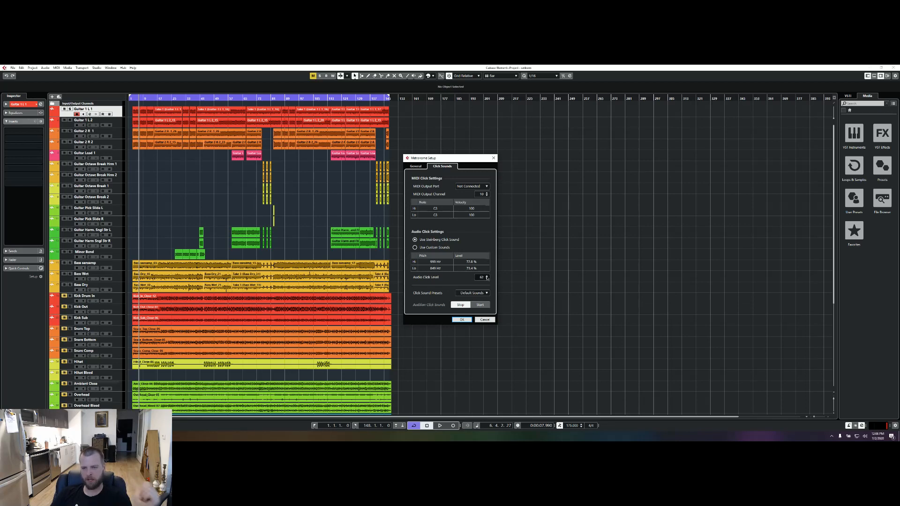
pyautogui.click(459, 321)
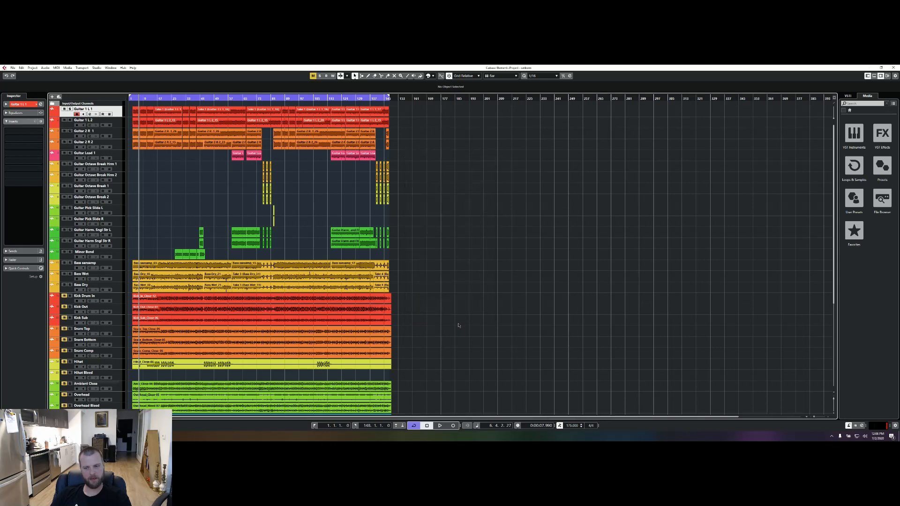
pyautogui.press('space')
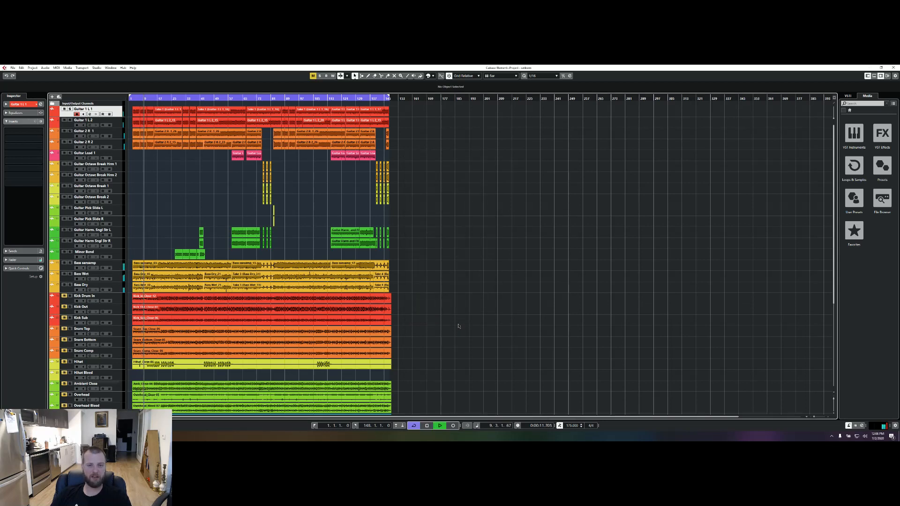
pyautogui.press('space')
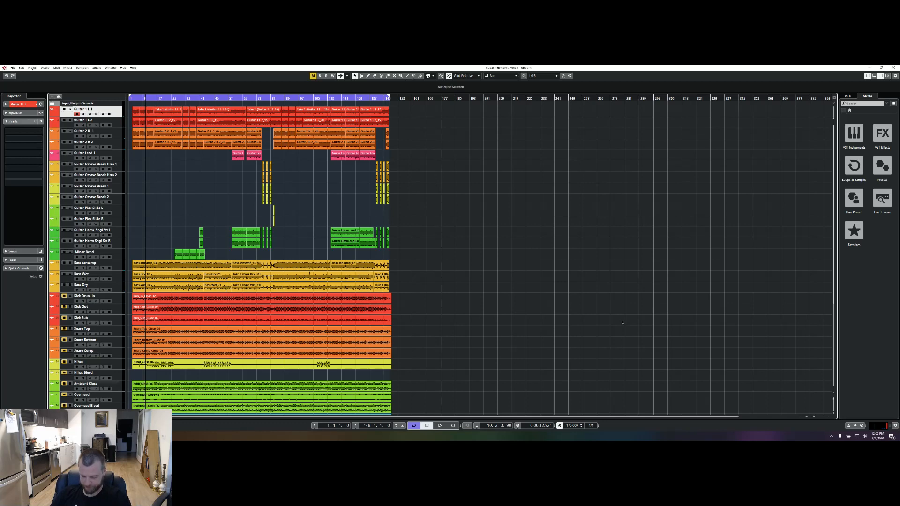
# Switch to the Split tool and the Glue tool in turn, and return to the Object Selection tool.
pyautogui.rightClick(428, 206)
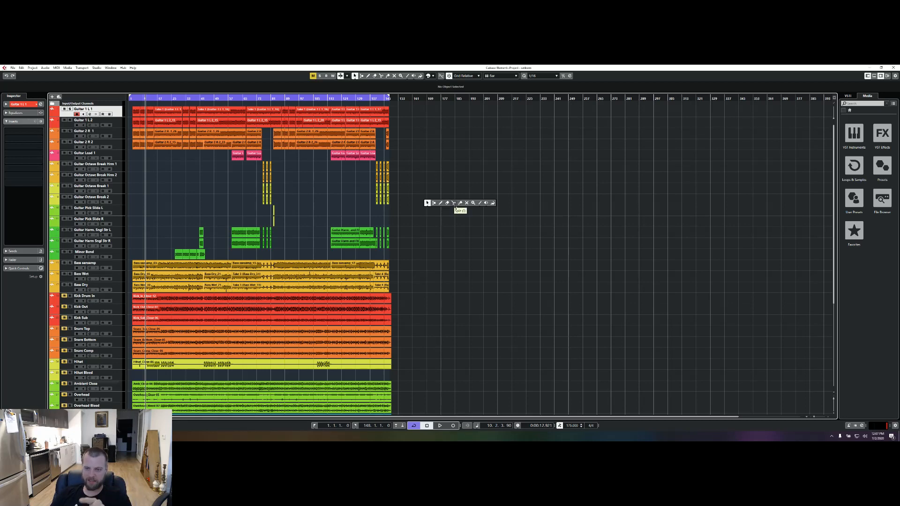
pyautogui.click(454, 207)
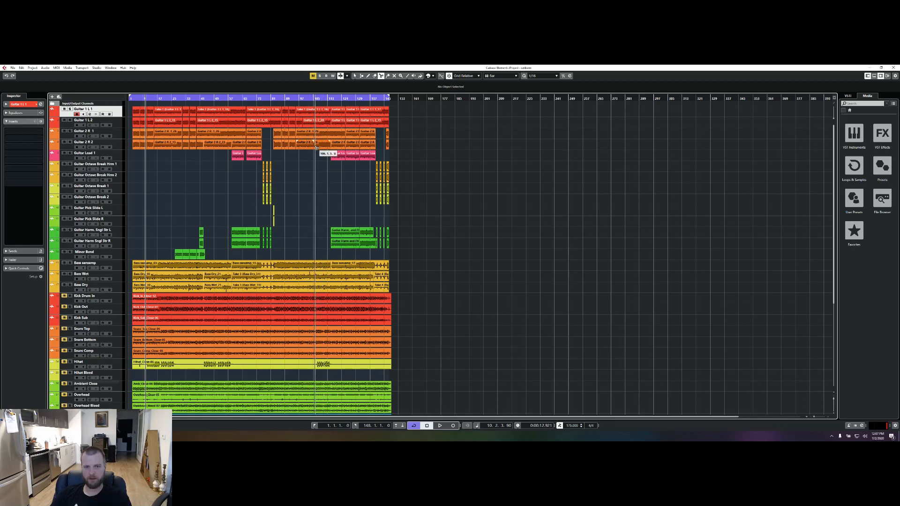
pyautogui.rightClick(458, 159)
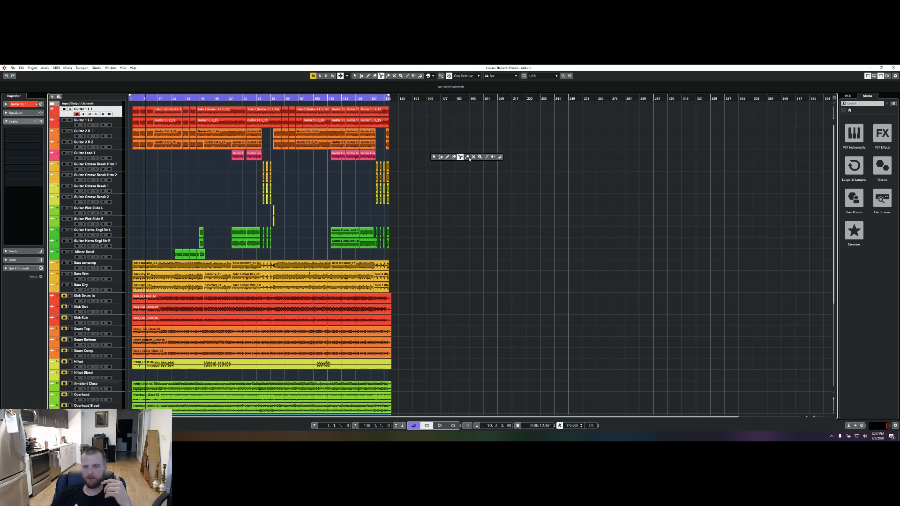
pyautogui.click(468, 157)
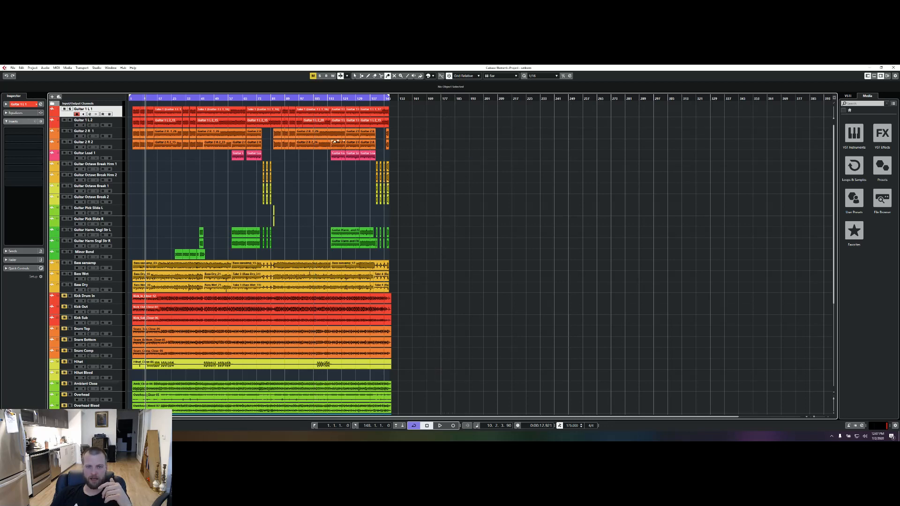
pyautogui.rightClick(370, 133)
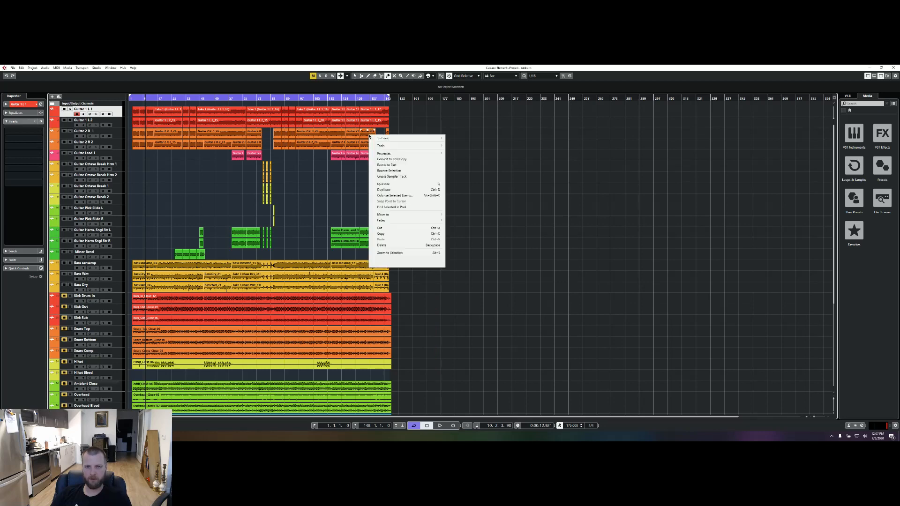
pyautogui.rightClick(437, 124)
pyautogui.click(441, 126)
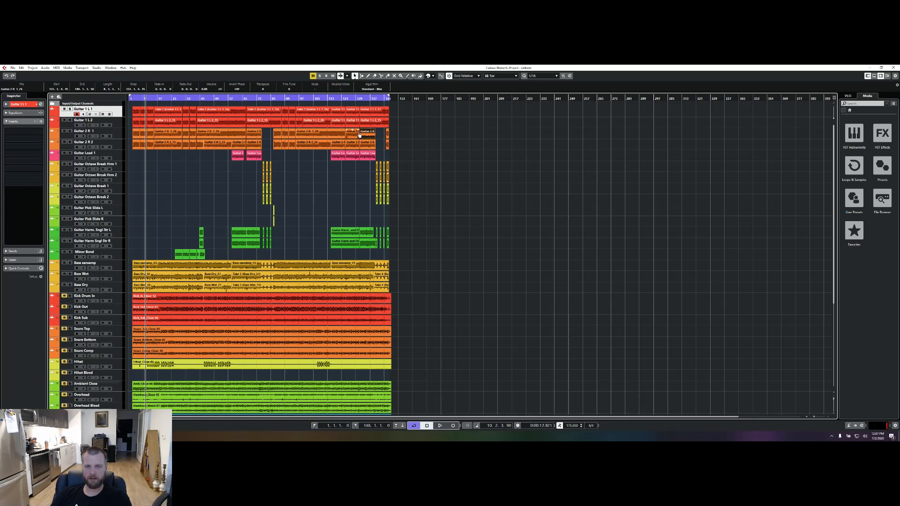
# Glue the adjoining Guitar 2 R 1 events in the second half of the song into one event.
pyautogui.click(344, 136)
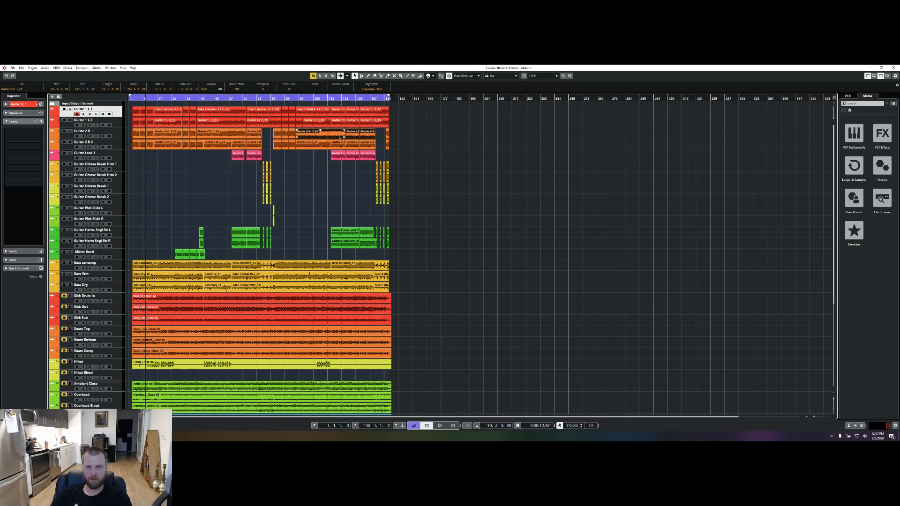
pyautogui.keyDown('shift'); pyautogui.click(293, 137); pyautogui.keyUp('shift')
pyautogui.keyDown('shift'); pyautogui.click(286, 136); pyautogui.keyUp('shift')
pyautogui.keyDown('shift'); pyautogui.click(279, 137); pyautogui.keyUp('shift')
pyautogui.keyDown('shift'); pyautogui.click(363, 146); pyautogui.keyUp('shift')
pyautogui.rightClick(334, 136)
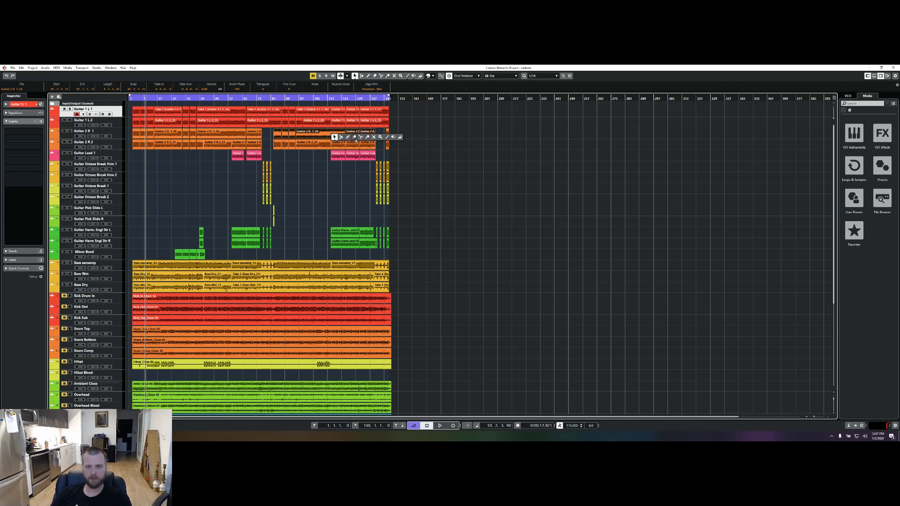
pyautogui.click(367, 137)
pyautogui.click(325, 131)
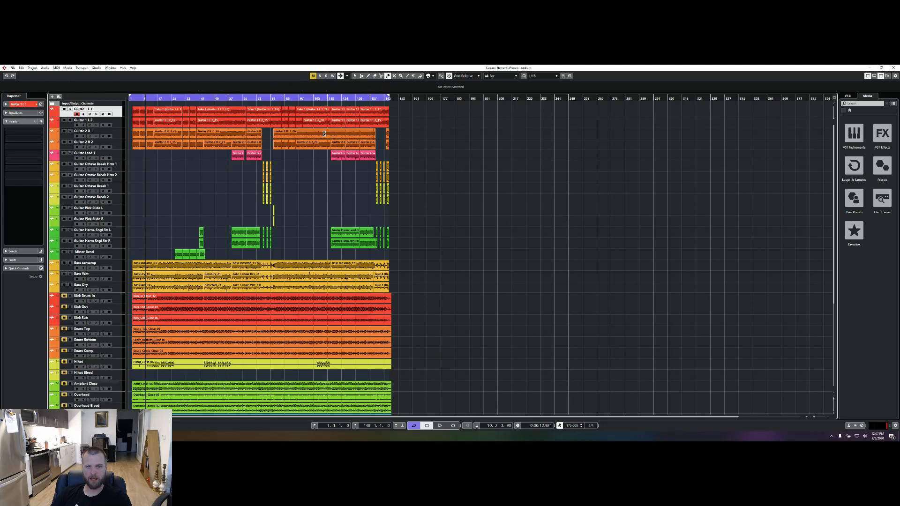
# Undo the glued Guitar 2 R 1 events and switch back to the Object Selection tool.
pyautogui.rightClick(418, 139)
pyautogui.click(418, 139)
pyautogui.hotkey('ctrl', 'z')
pyautogui.click(422, 154)
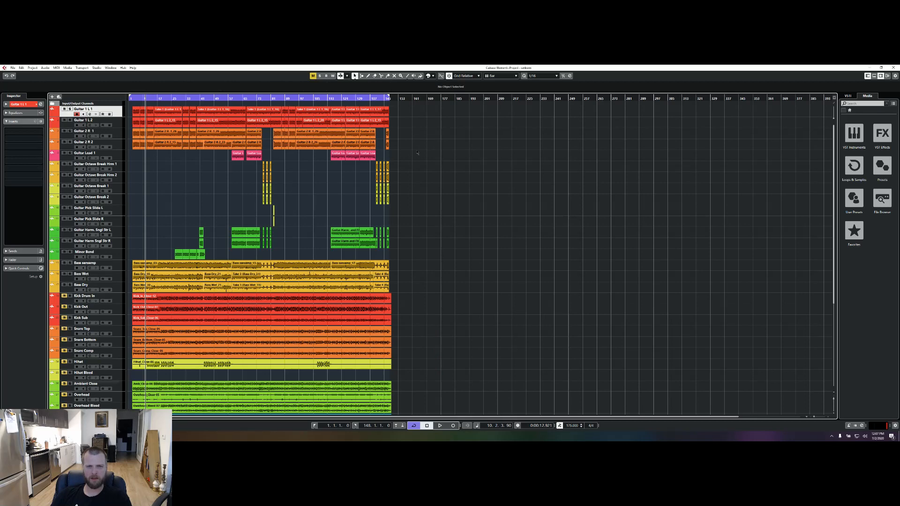
# Pick the Color tool over the drum tracks and switch back to the Object Selection tool.
pyautogui.scroll(-5, 380, 239)
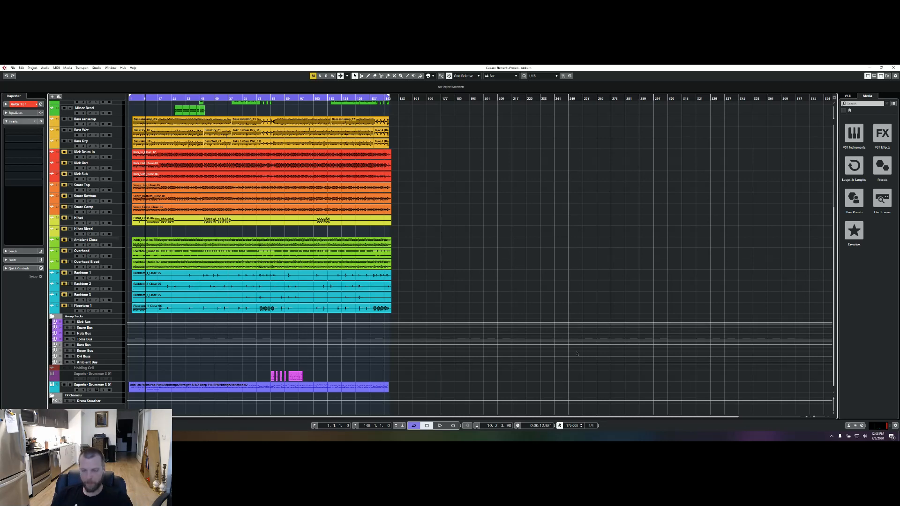
pyautogui.rightClick(444, 170)
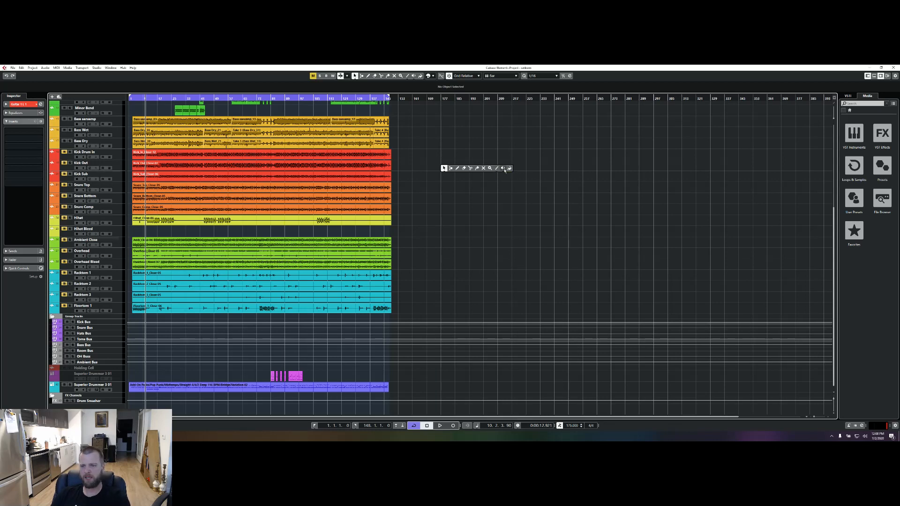
pyautogui.click(508, 169)
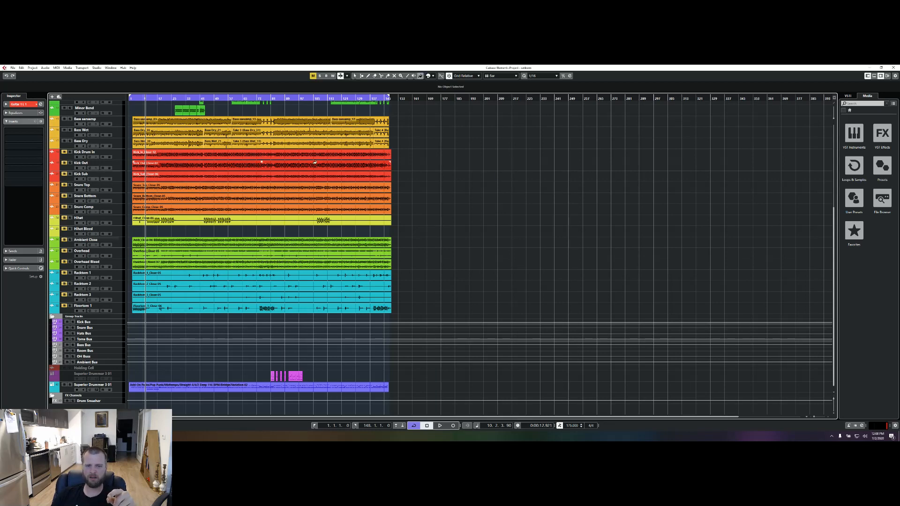
pyautogui.press('1')
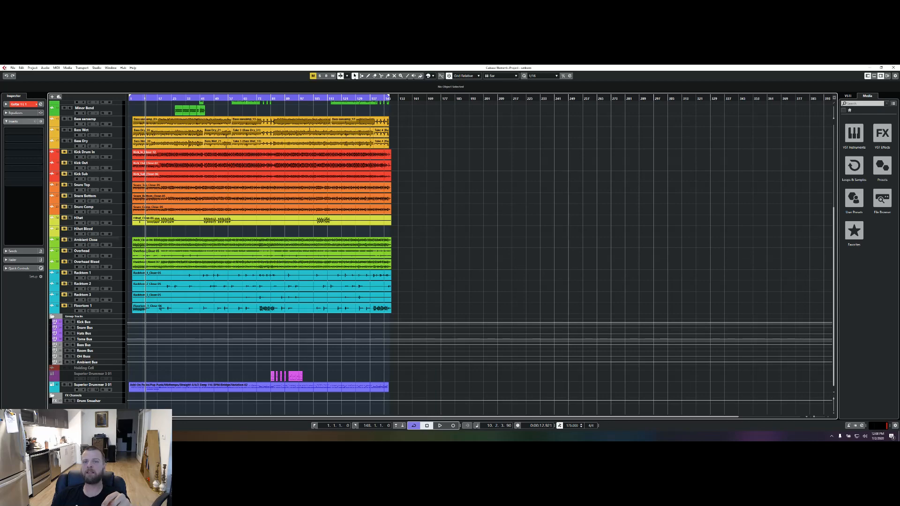
# Open the MixConsole, move its window clear of the arrangement's centre, and maximize it.
pyautogui.press('F3')
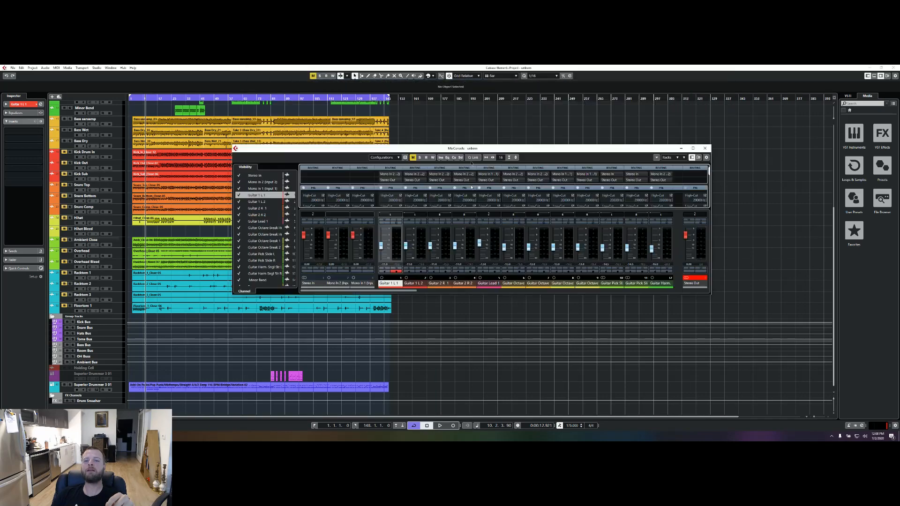
pyautogui.moveTo(471, 146); pyautogui.dragTo(420, 92)
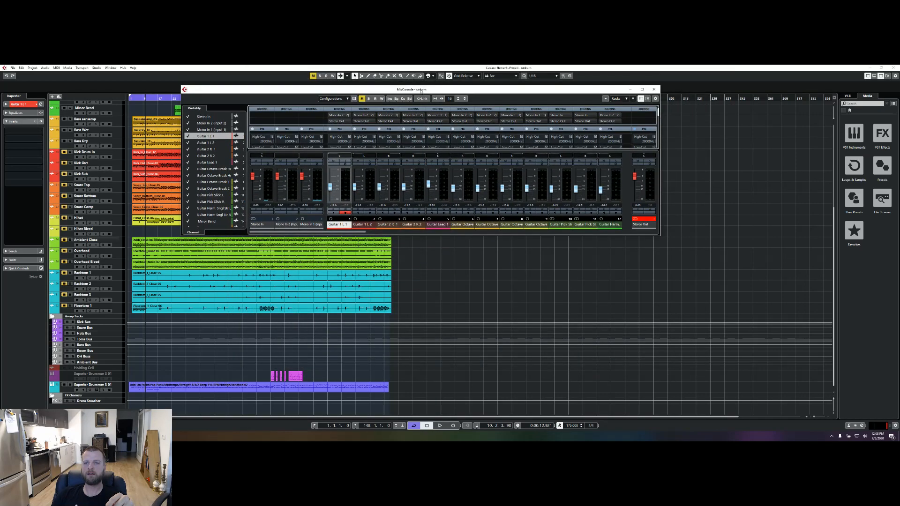
pyautogui.click(642, 89)
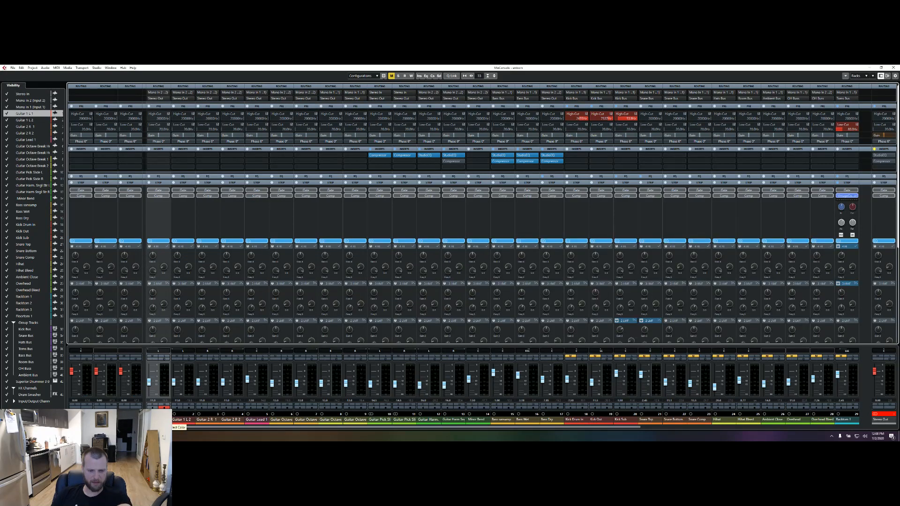
# Open the color palette of the Guitar 1 L 1 channel in the MixConsole, and return to the project window's track overview.
pyautogui.click(164, 407)
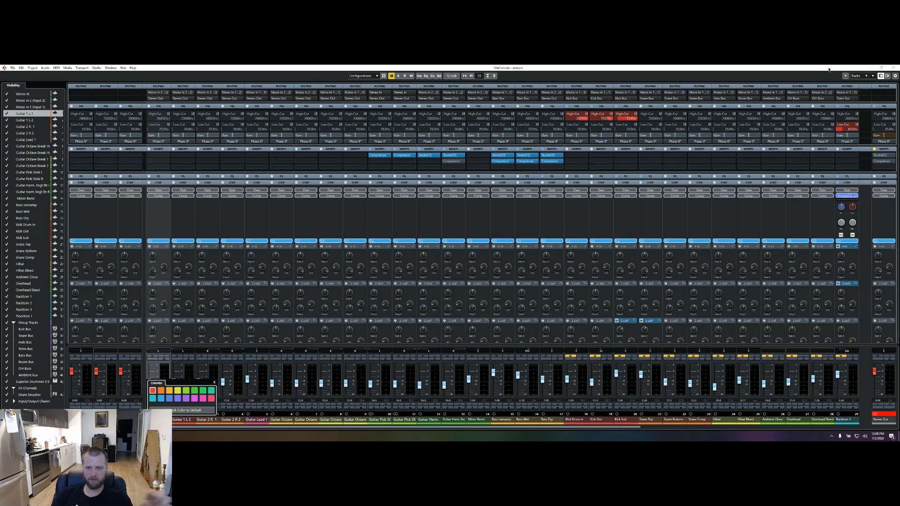
pyautogui.moveTo(829, 69); pyautogui.dragTo(712, 65)
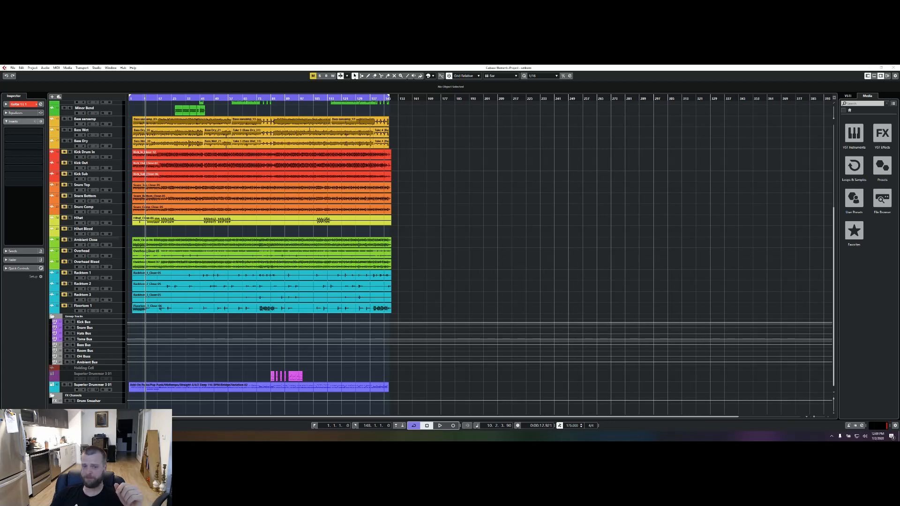
pyautogui.scroll(10, 260, 246)
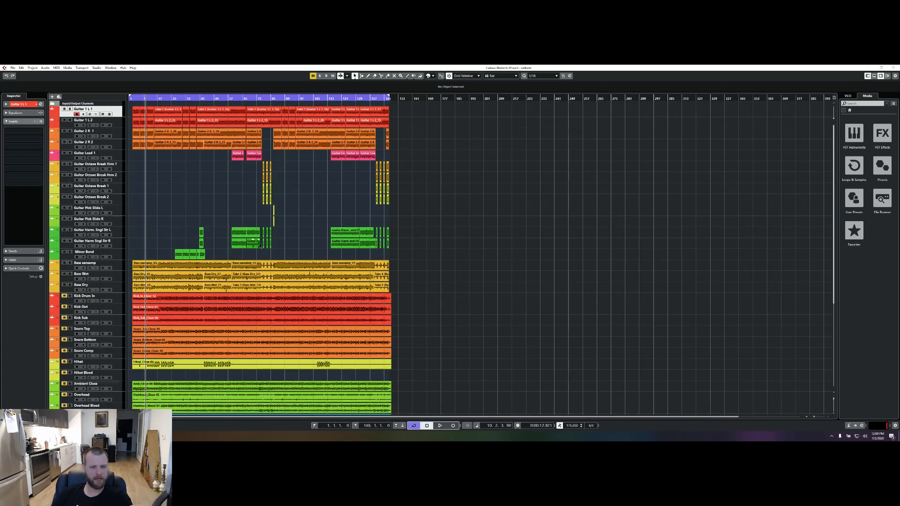
pyautogui.scroll(-10, 412, 339)
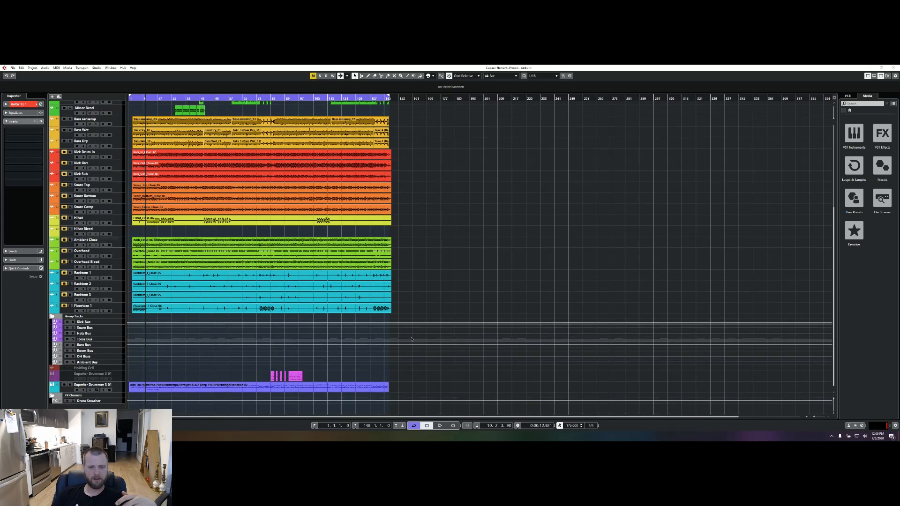
pyautogui.scroll(10, 412, 340)
pyautogui.scroll(-10, 412, 340)
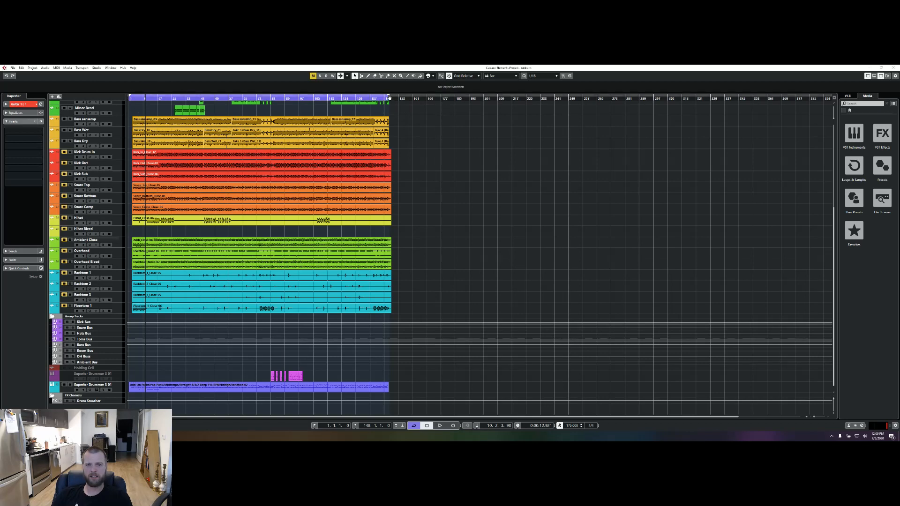
# Adjust the locators so the cycle range covers the end of the song, from bar 141 to bar 147.
pyautogui.moveTo(389, 97); pyautogui.dragTo(175, 98)
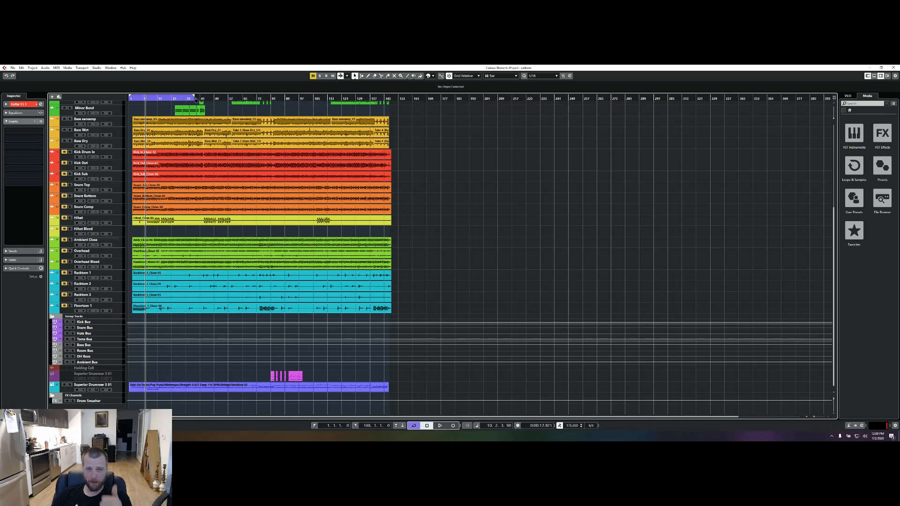
pyautogui.moveTo(196, 99); pyautogui.dragTo(389, 102)
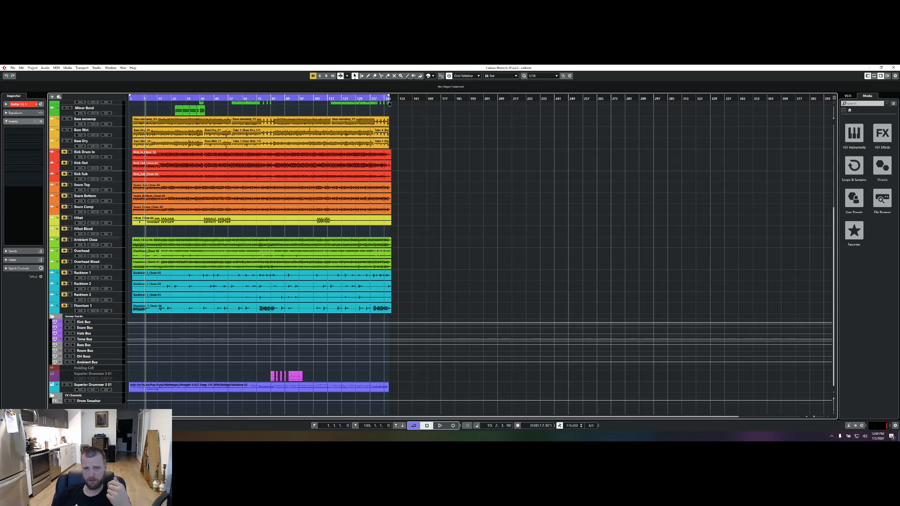
pyautogui.moveTo(390, 102)
pyautogui.mouseDown()
pyautogui.moveTo(246, 100)
pyautogui.moveTo(419, 100)
pyautogui.moveTo(391, 105)
pyautogui.mouseUp()
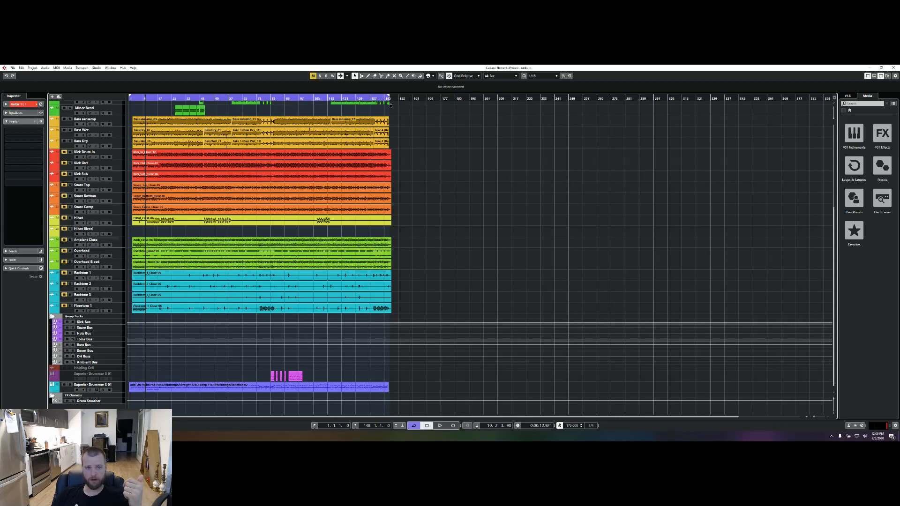
pyautogui.moveTo(391, 105)
pyautogui.mouseDown()
pyautogui.moveTo(150, 100)
pyautogui.moveTo(427, 105)
pyautogui.moveTo(150, 103)
pyautogui.moveTo(387, 109)
pyautogui.mouseUp()
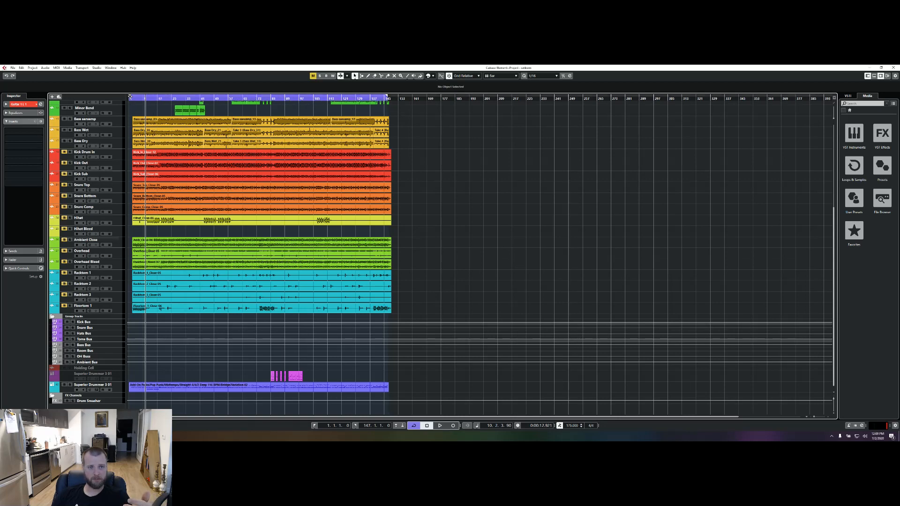
pyautogui.moveTo(130, 97); pyautogui.dragTo(380, 102)
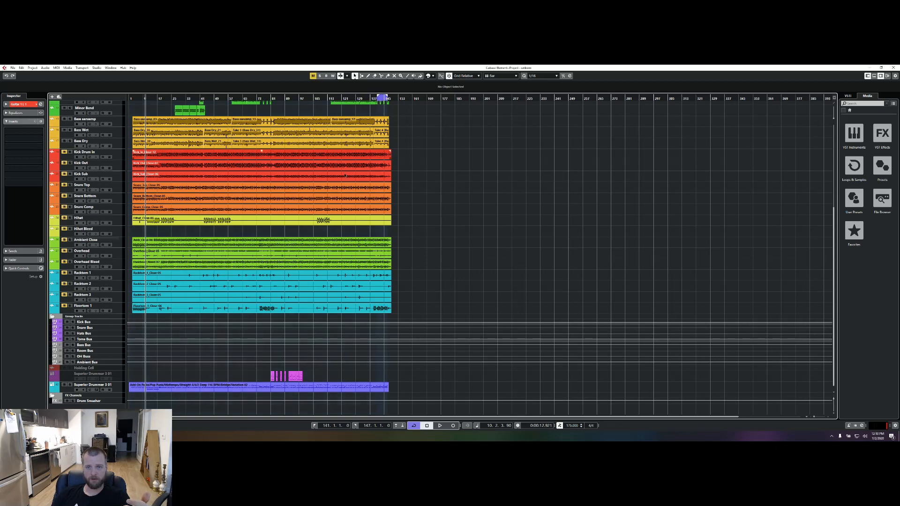
# Toggle cycle mode off and on repeatedly for the range at the song's end, leaving it activated.
pyautogui.click(413, 425)
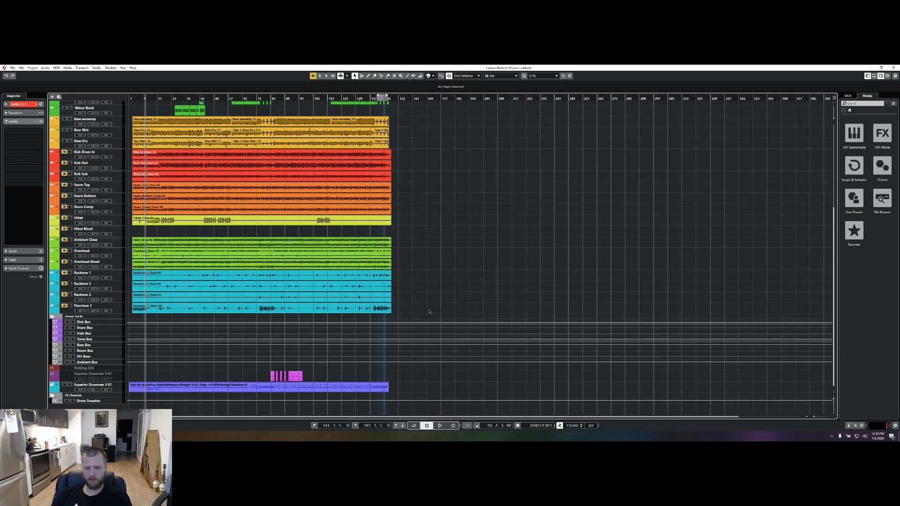
pyautogui.click(413, 426)
pyautogui.click(414, 426)
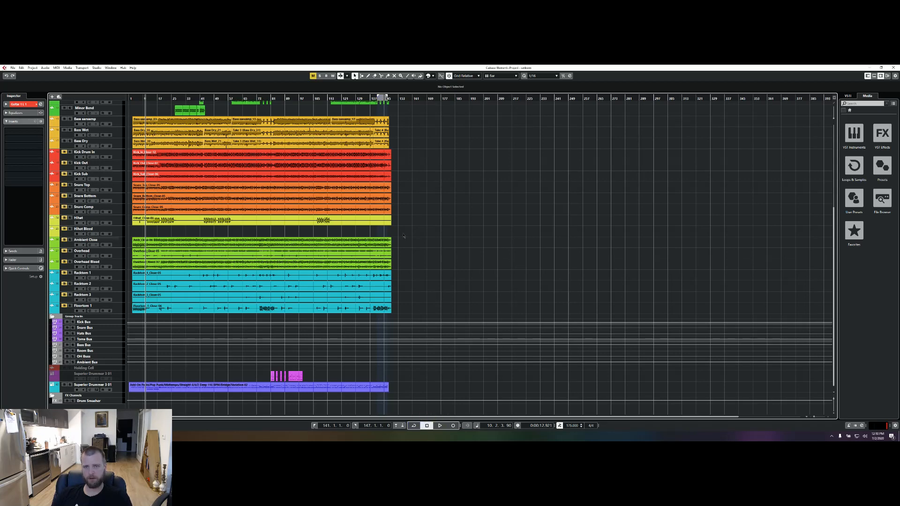
pyautogui.click(381, 96)
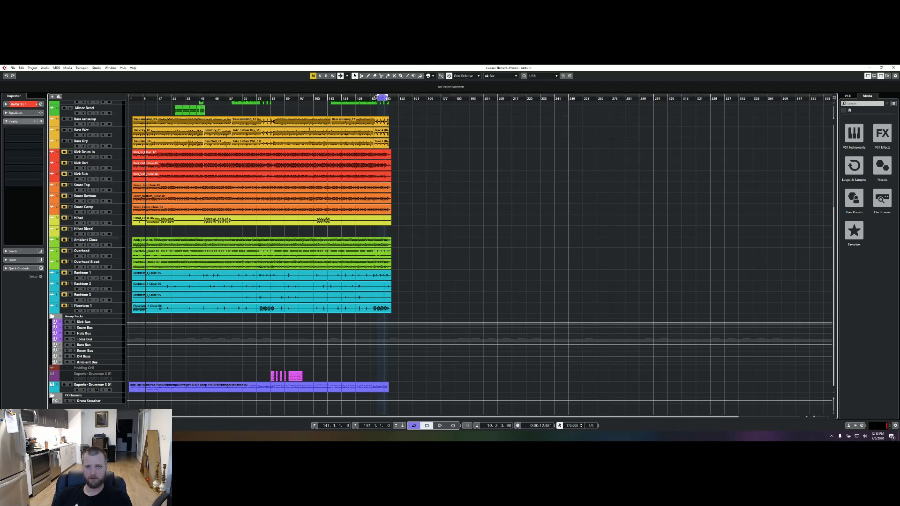
# Start playback from bar 140 with the cycle active and deactivate the cycle while the song plays.
pyautogui.click(378, 97)
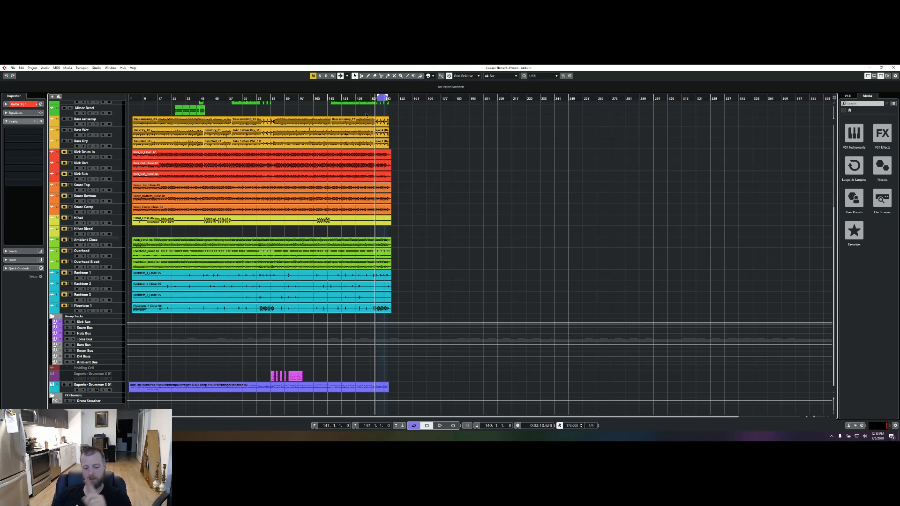
pyautogui.press('space')
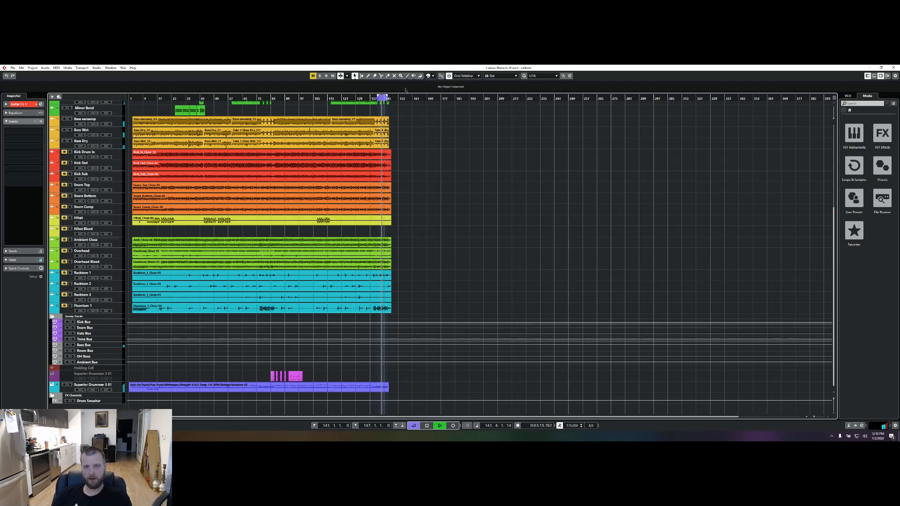
pyautogui.press('KP_Divide')
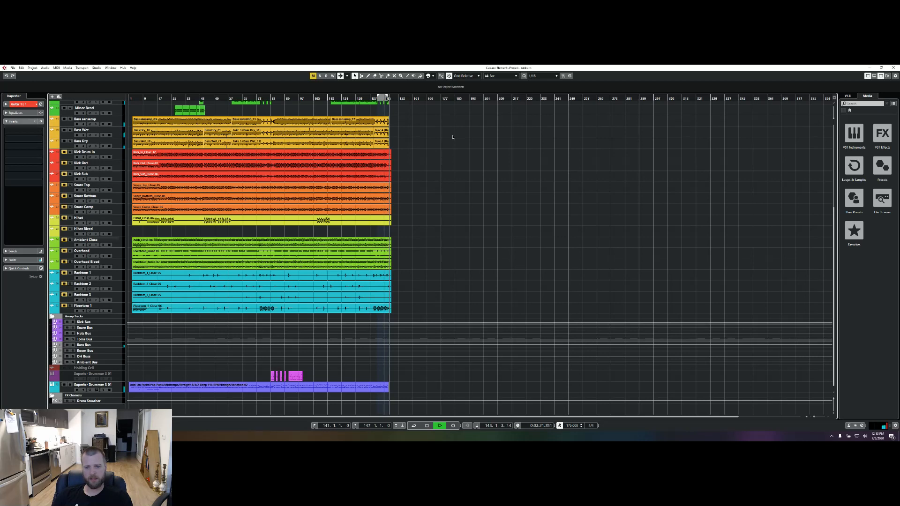
# Stop playback and activate the cycle with the range set from bar 3 to bar 148.
pyautogui.press('space')
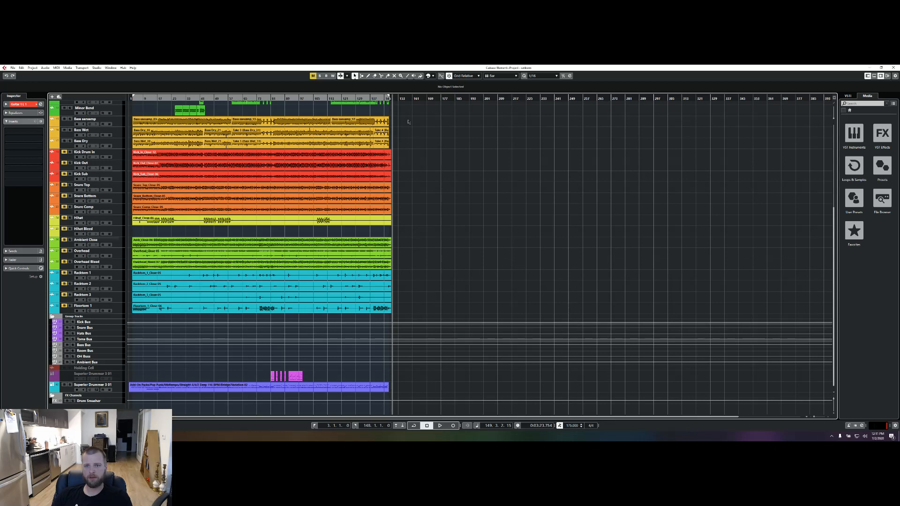
pyautogui.click(375, 96)
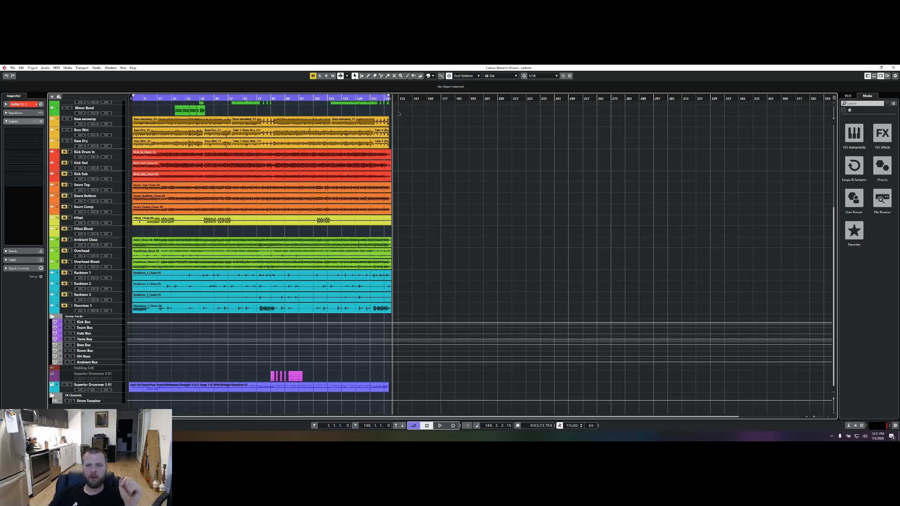
# Place the cursor at bar 193 in the empty area past the song and set the snap type to Grid.
pyautogui.click(468, 99)
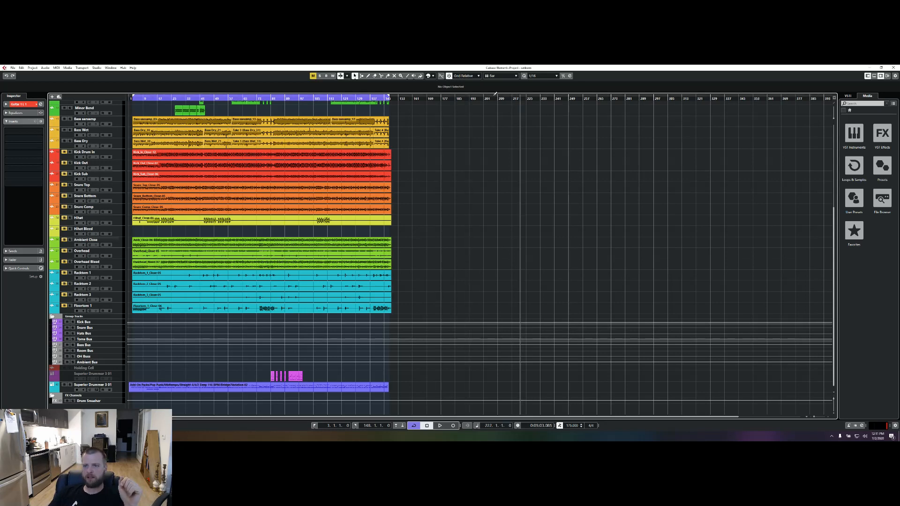
pyautogui.click(471, 98)
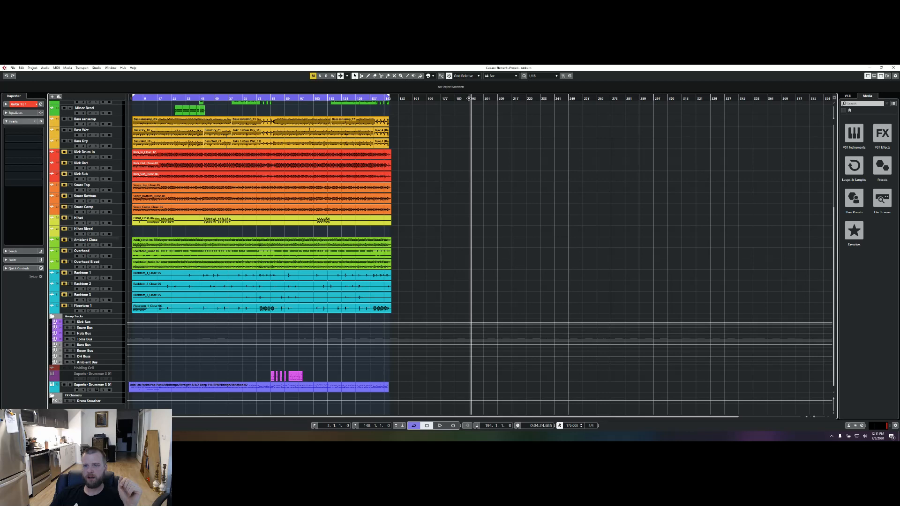
pyautogui.click(469, 98)
pyautogui.click(465, 77)
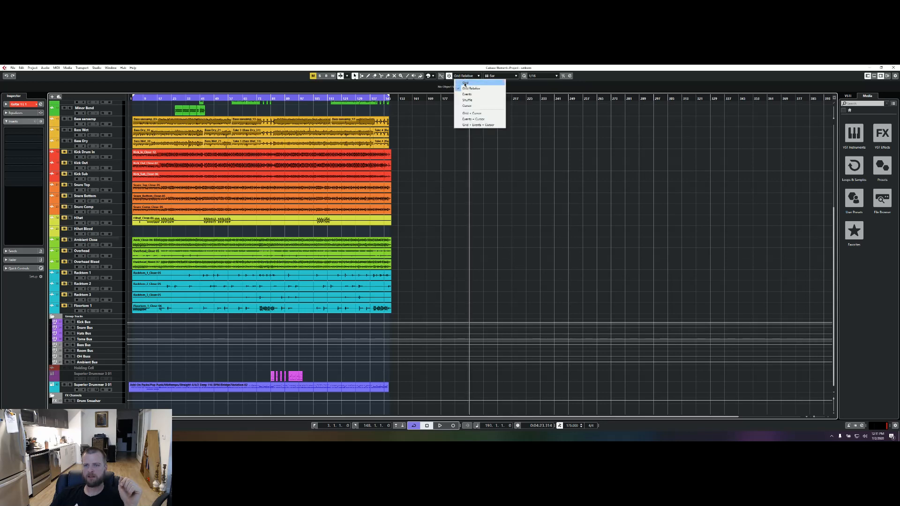
pyautogui.click(466, 83)
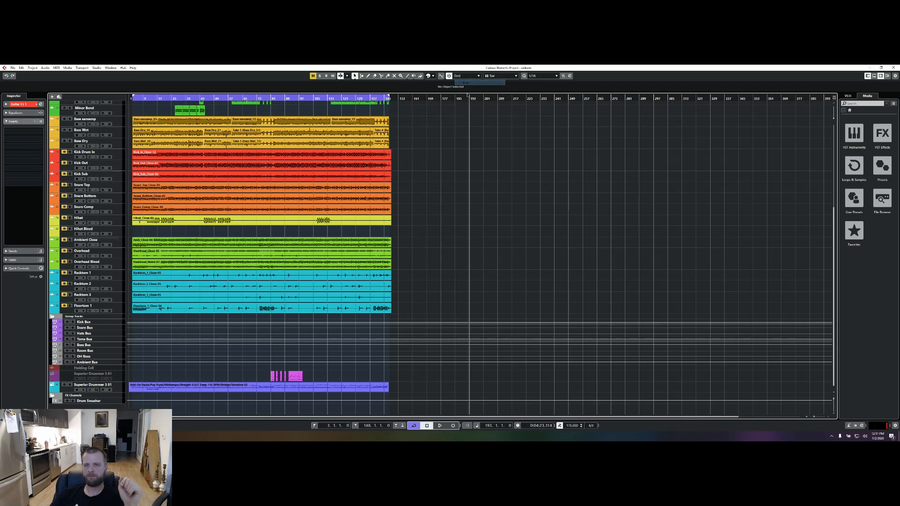
# Move the cursor along the empty bars to bar 201, bar 207 and back to bar 204.
pyautogui.click(482, 98)
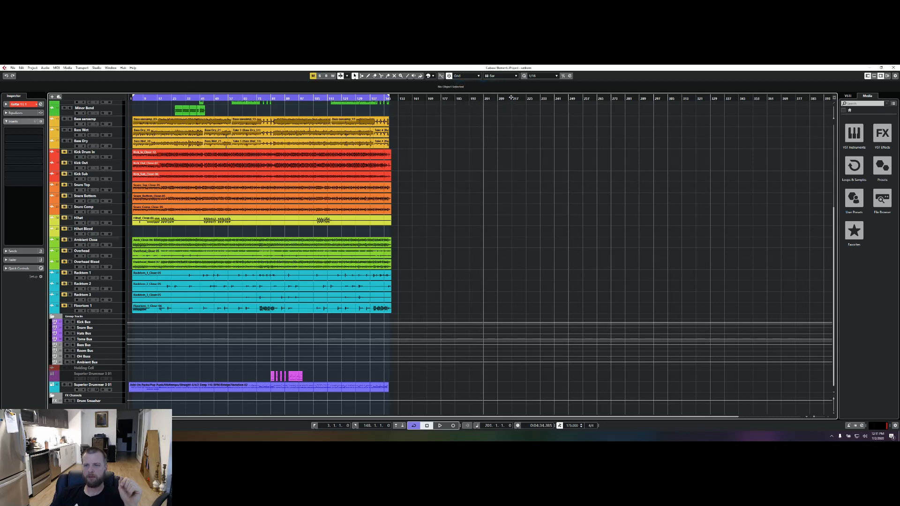
pyautogui.moveTo(510, 97); pyautogui.dragTo(490, 102)
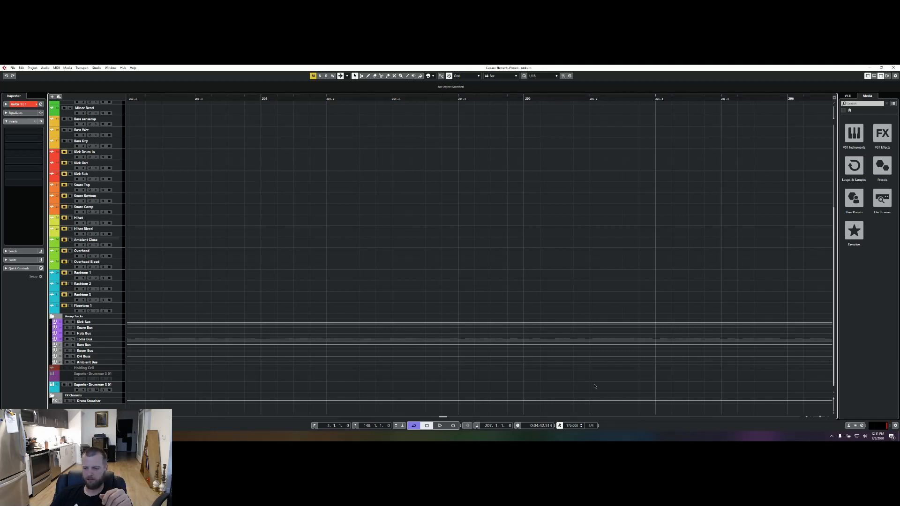
pyautogui.click(263, 98)
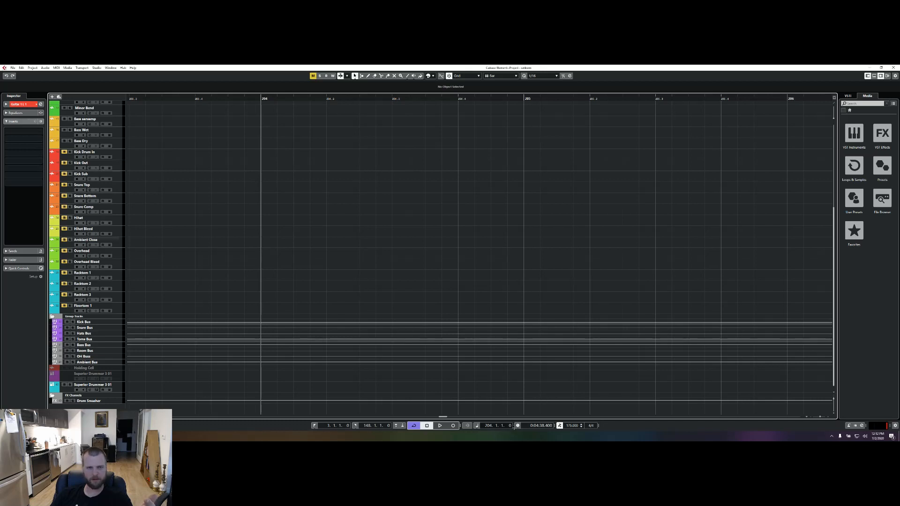
# Move the cursor back and forth between bar 204 and bar 205 with Snap switched on.
pyautogui.click(329, 98)
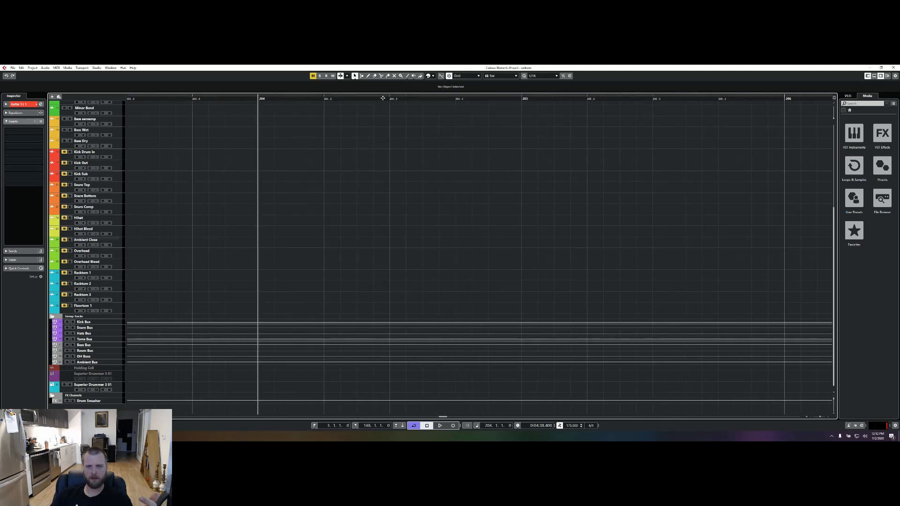
pyautogui.click(401, 98)
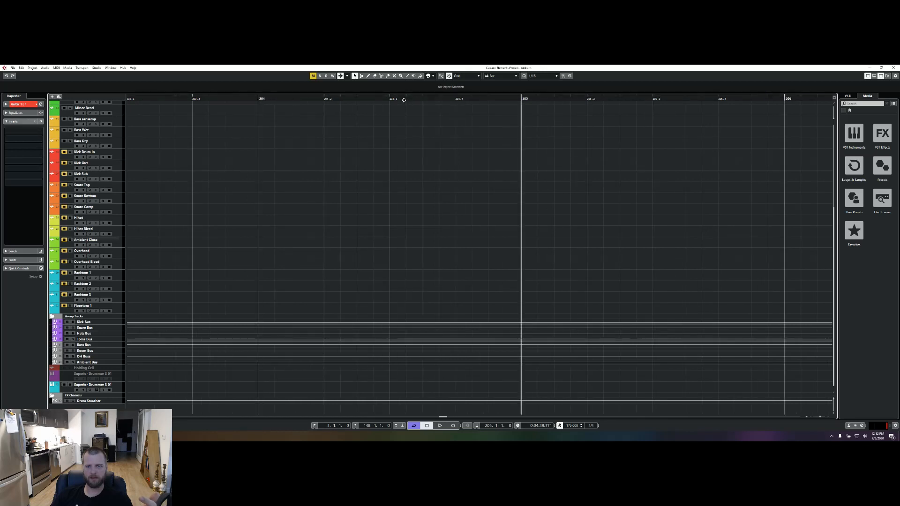
pyautogui.click(402, 99)
pyautogui.click(387, 98)
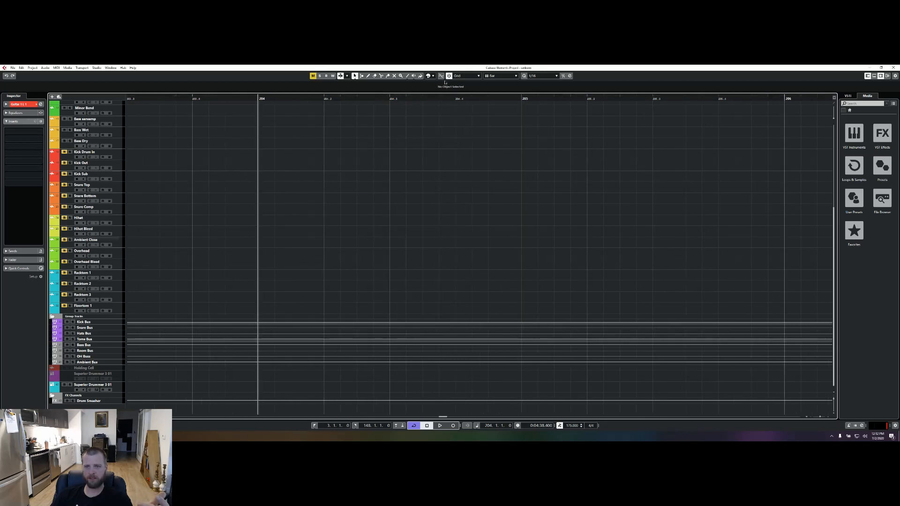
pyautogui.click(397, 99)
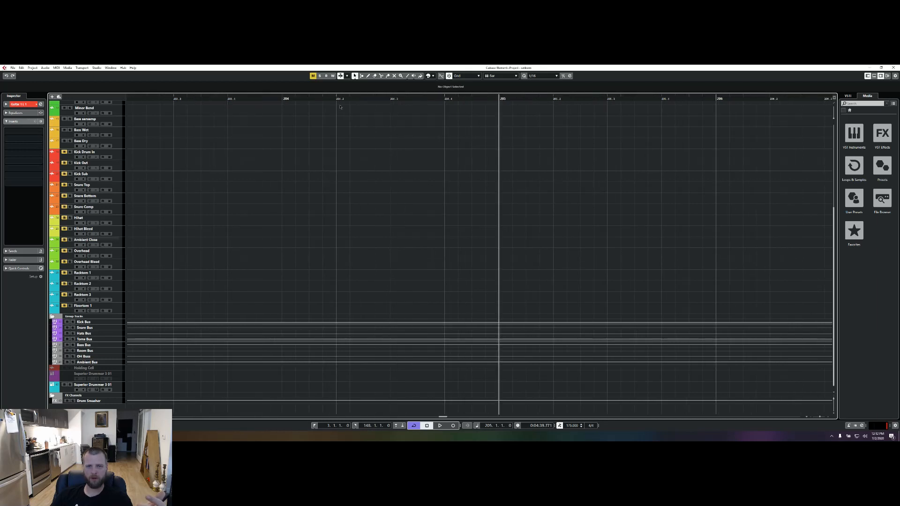
pyautogui.click(361, 99)
pyautogui.click(342, 100)
pyautogui.moveTo(342, 100)
pyautogui.mouseDown()
pyautogui.moveTo(343, 114)
pyautogui.moveTo(343, 107)
pyautogui.mouseUp()
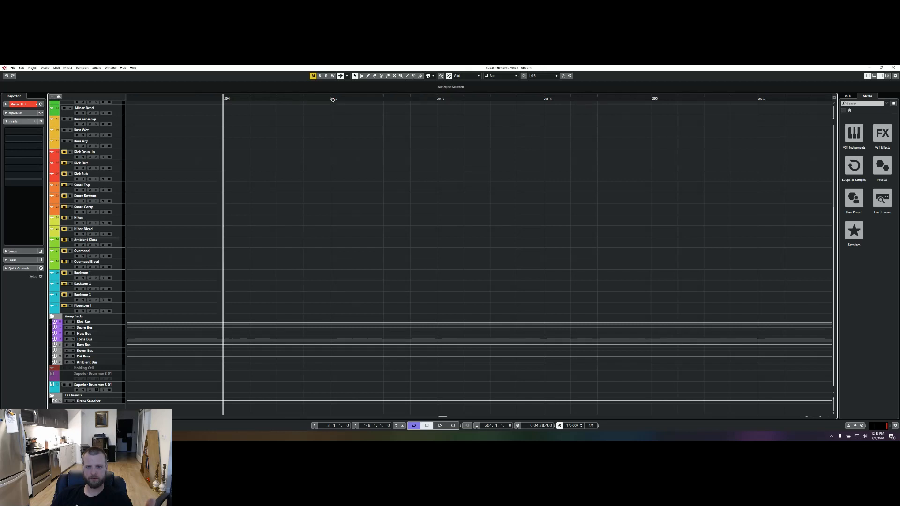
pyautogui.click(648, 99)
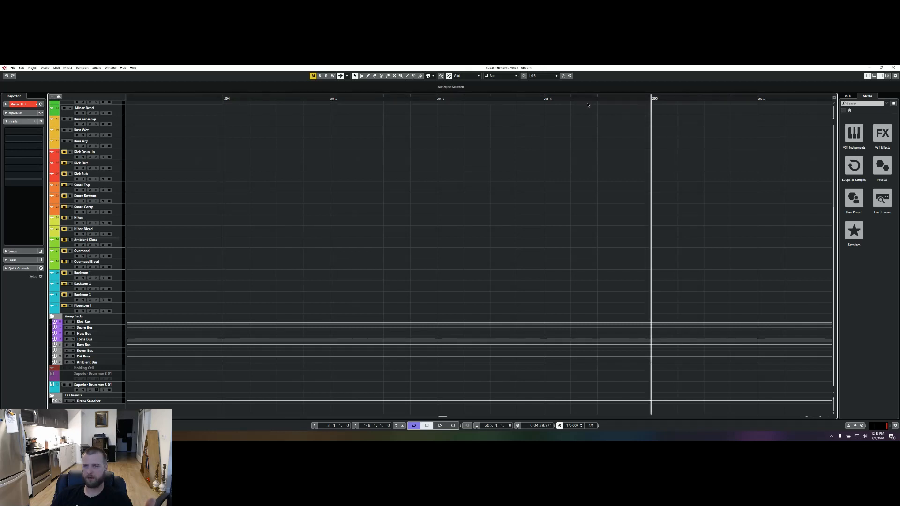
# Switch Snap off and place the cursor freely between grid lines within bar 204, ending at about 204.2.4.14.
pyautogui.click(432, 99)
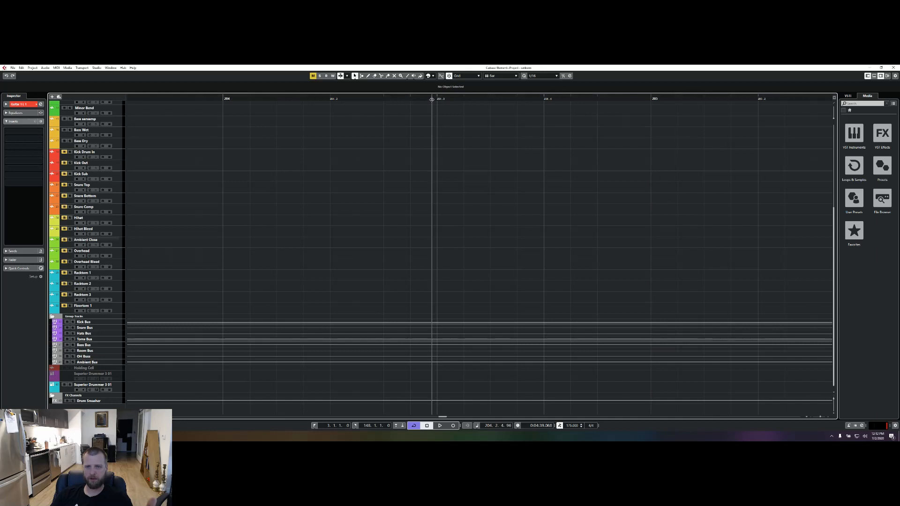
pyautogui.moveTo(432, 100); pyautogui.dragTo(423, 100)
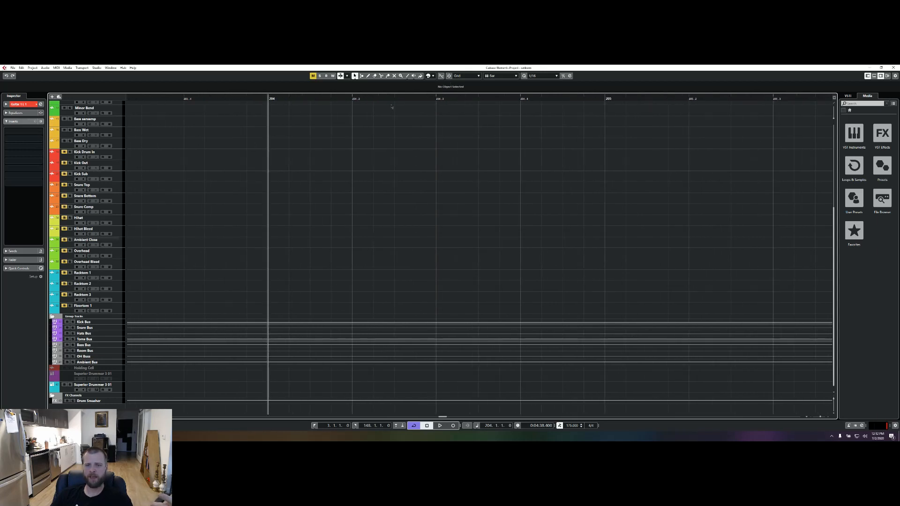
pyautogui.moveTo(364, 99); pyautogui.dragTo(401, 105)
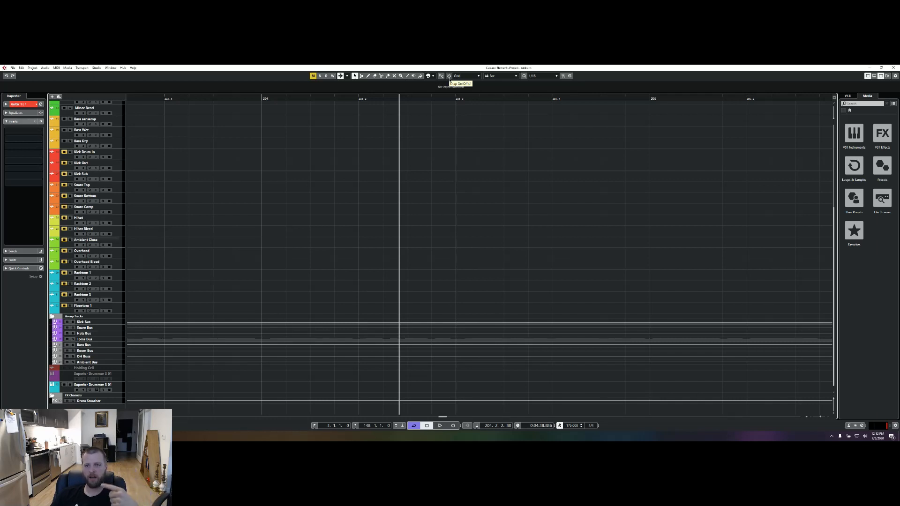
pyautogui.click(434, 97)
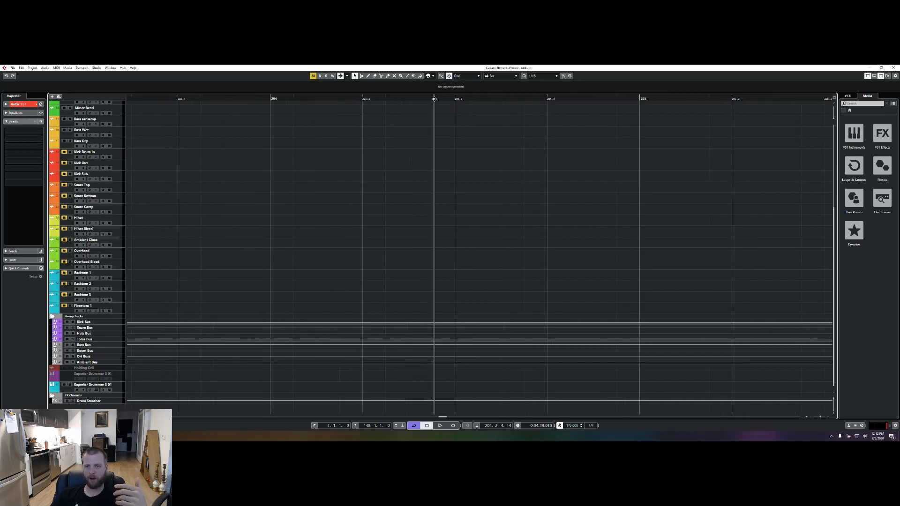
# Set the snap type to Grid Relative and place the cursor at bar 205.
pyautogui.click(466, 76)
pyautogui.click(468, 88)
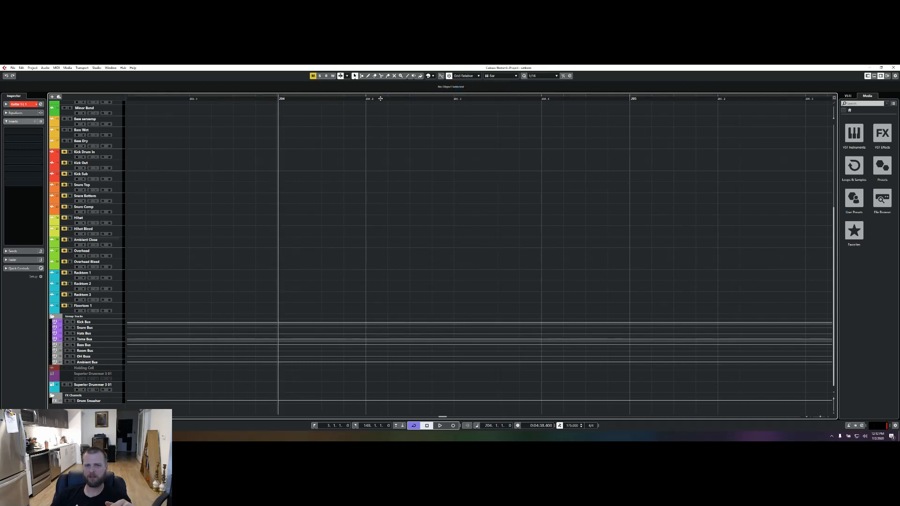
pyautogui.click(495, 99)
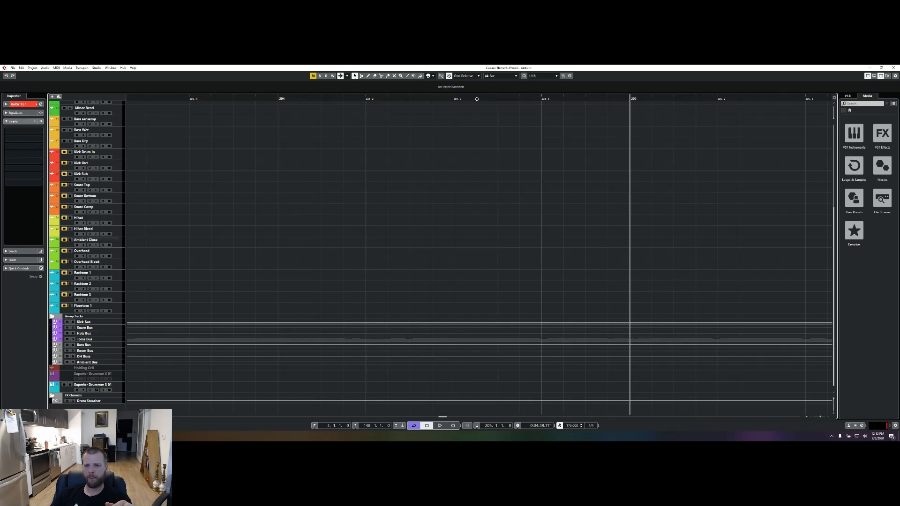
# Set the left locator at bar 205 and move it back to bar 88 within the song.
pyautogui.keyDown('ctrl'); pyautogui.click(473, 99); pyautogui.keyUp('ctrl')
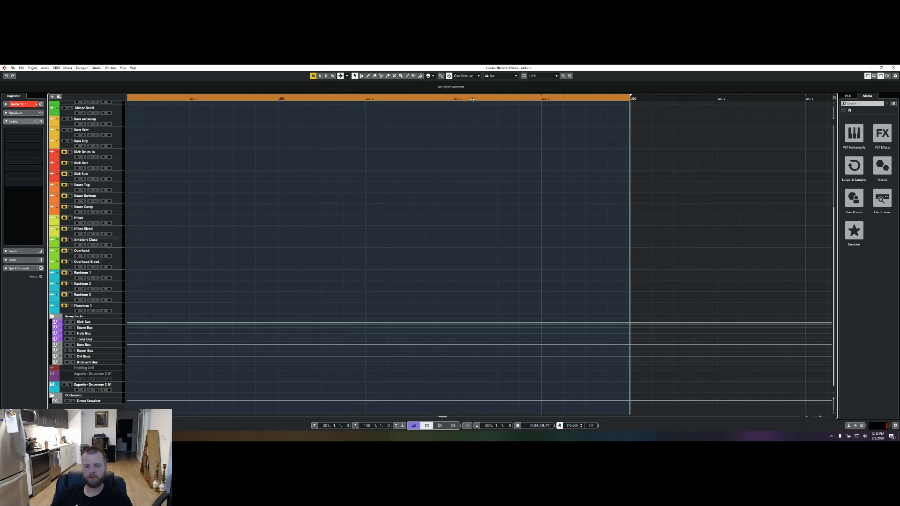
pyautogui.scroll(-6, 452, 168)
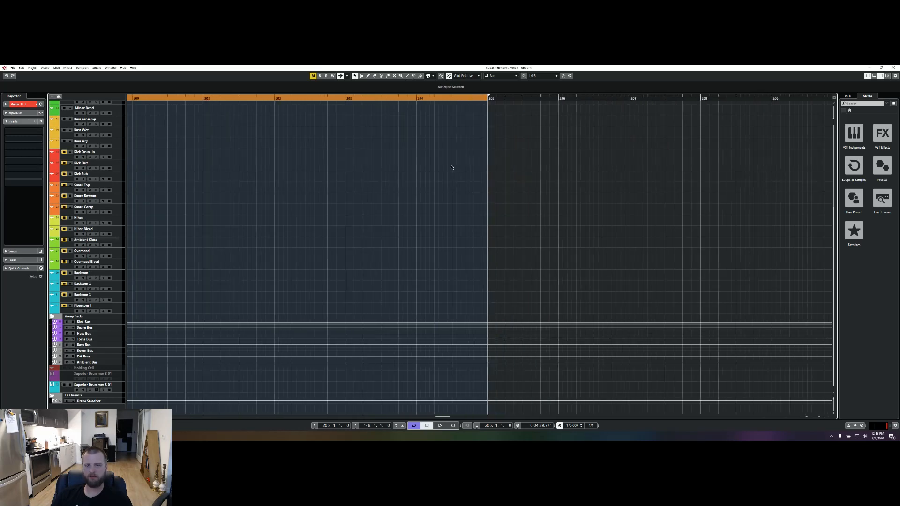
pyautogui.hscroll(-10, 451, 167)
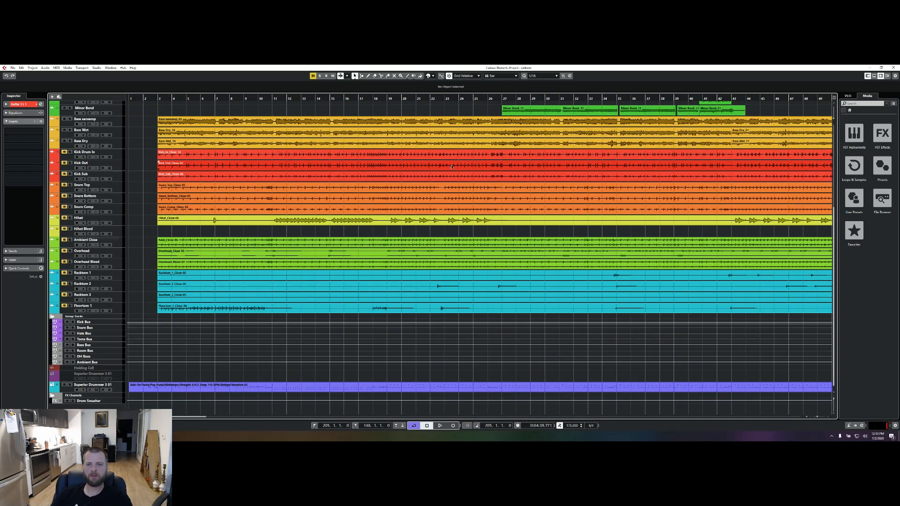
pyautogui.hscroll(8, 452, 168)
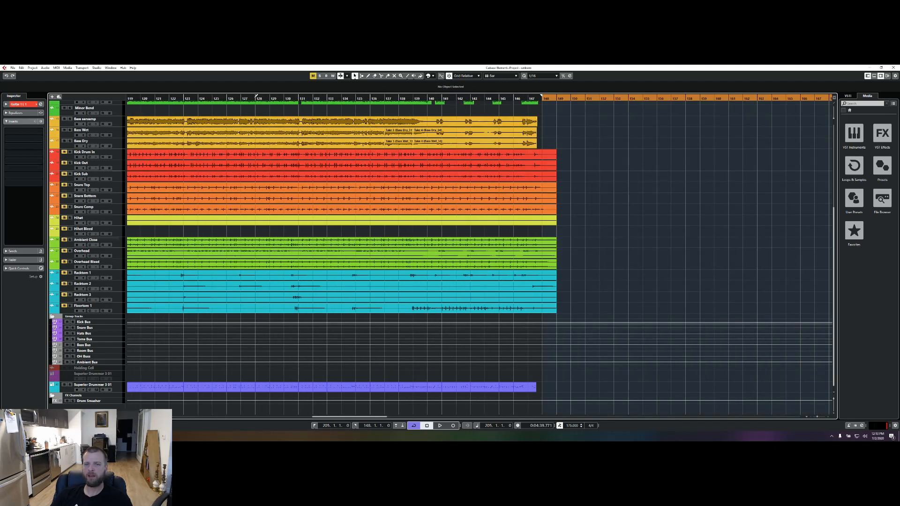
pyautogui.hscroll(-8, 229, 98)
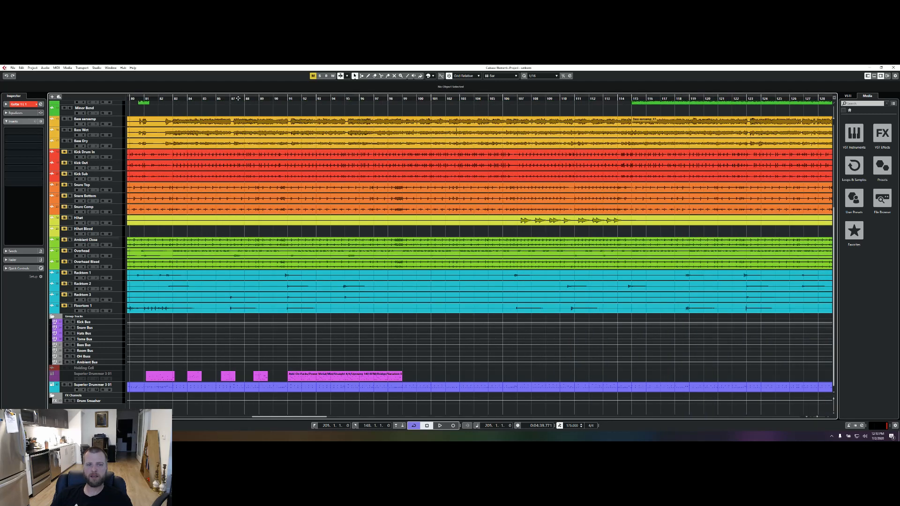
pyautogui.keyDown('ctrl'); pyautogui.click(238, 100); pyautogui.keyUp('ctrl')
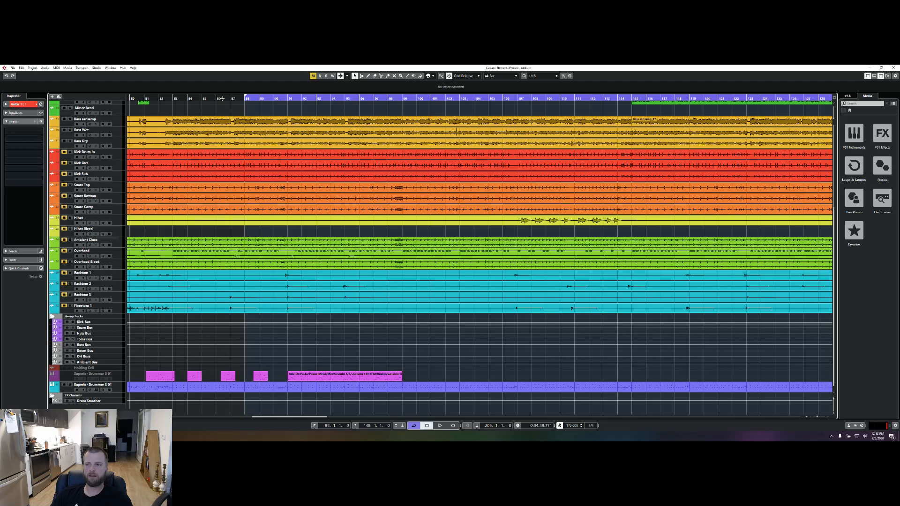
pyautogui.hscroll(-4, 222, 98)
pyautogui.click(13, 68)
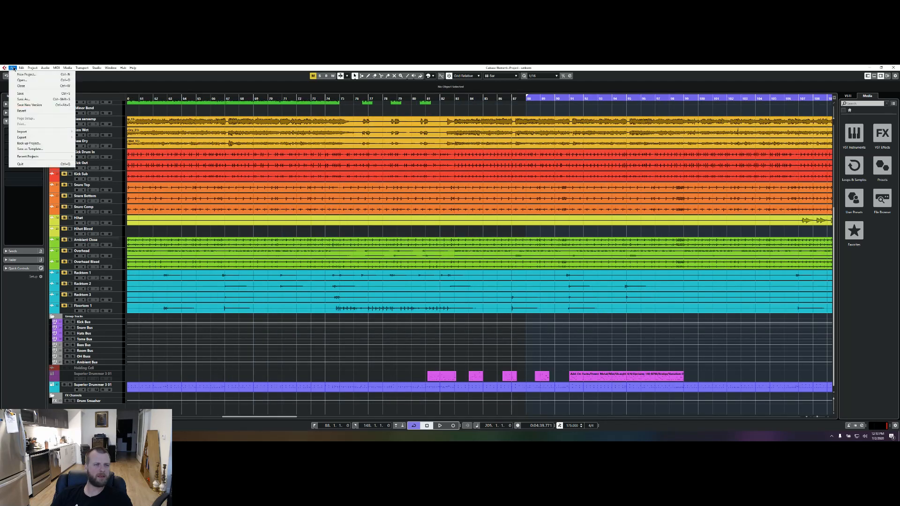
pyautogui.moveTo(22, 68)
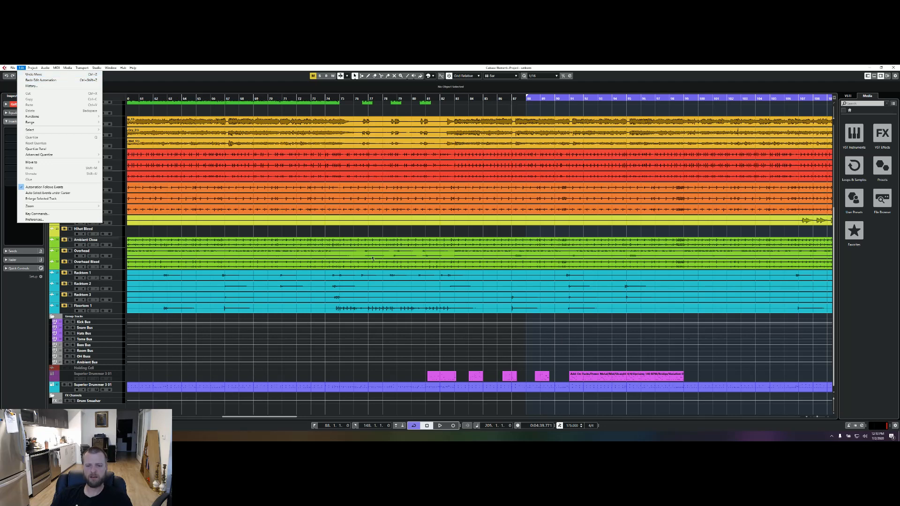
pyautogui.click(221, 362)
pyautogui.scroll(-8, 294, 278)
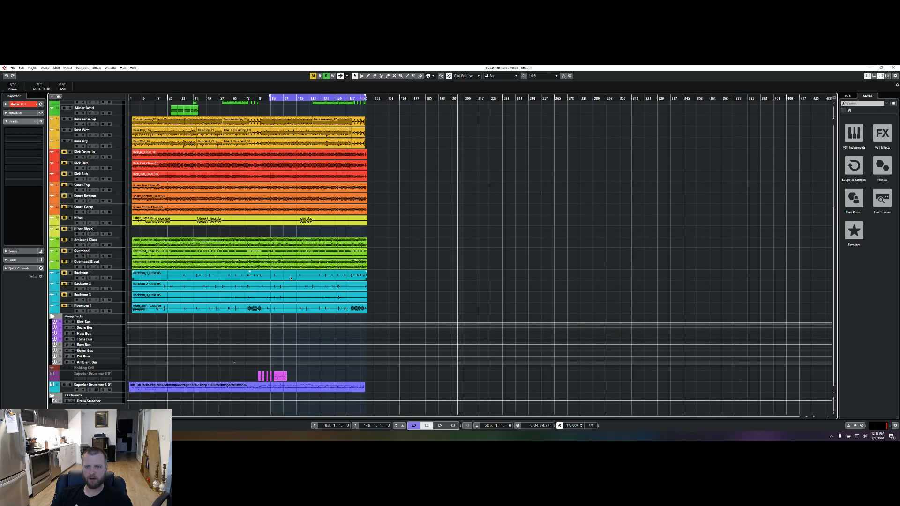
pyautogui.scroll(5, 194, 220)
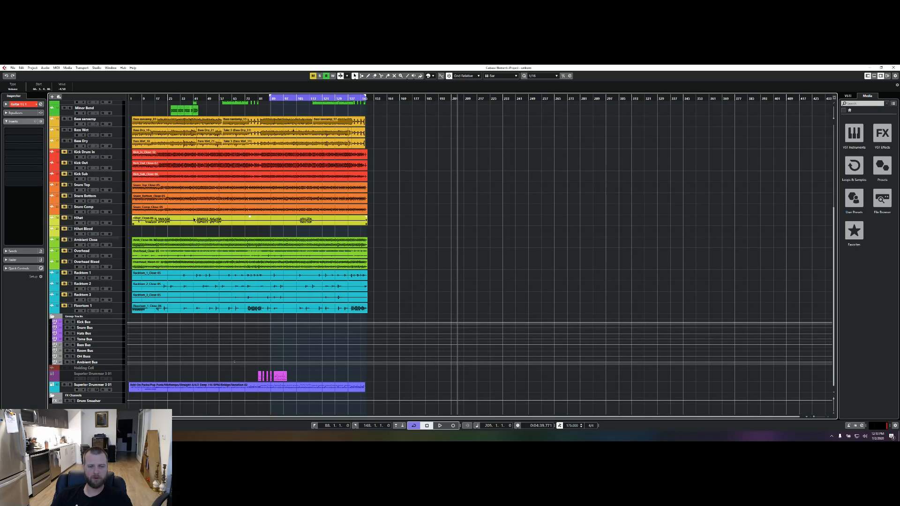
pyautogui.press('h')
pyautogui.press('h')
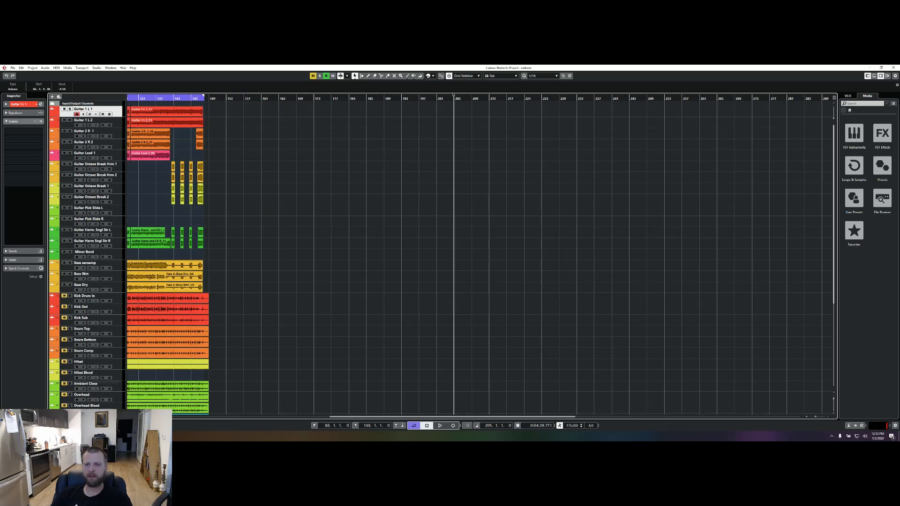
pyautogui.hscroll(10, 453, 98)
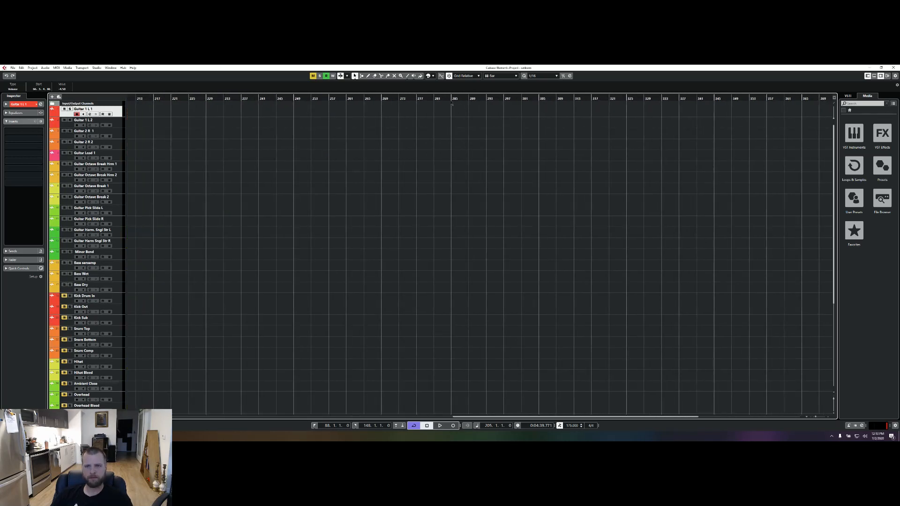
pyautogui.hscroll(-14, 452, 105)
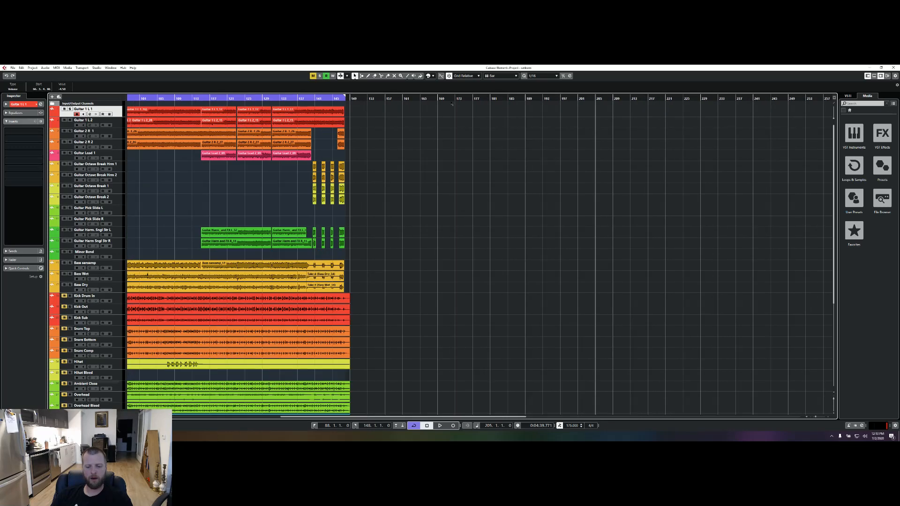
pyautogui.hscroll(-4, 452, 104)
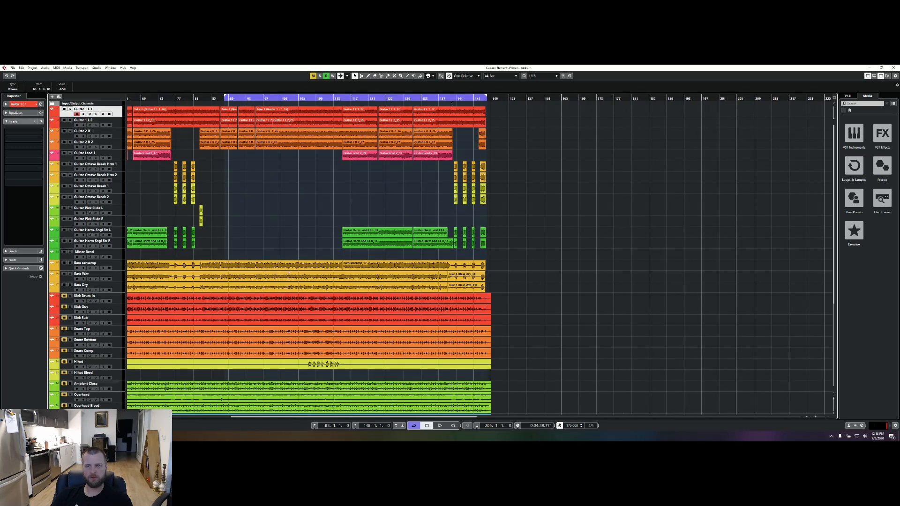
# Set the snap type to Events and place the cursor freely between grid lines in the empty area, at about 231.4.4.7.
pyautogui.hscroll(12, 452, 105)
pyautogui.scroll(15, 432, 101)
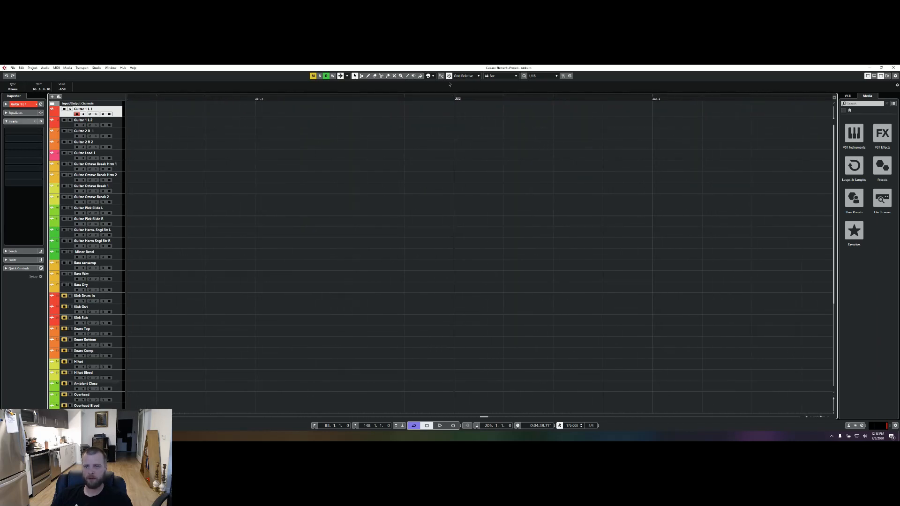
pyautogui.click(464, 75)
pyautogui.click(469, 94)
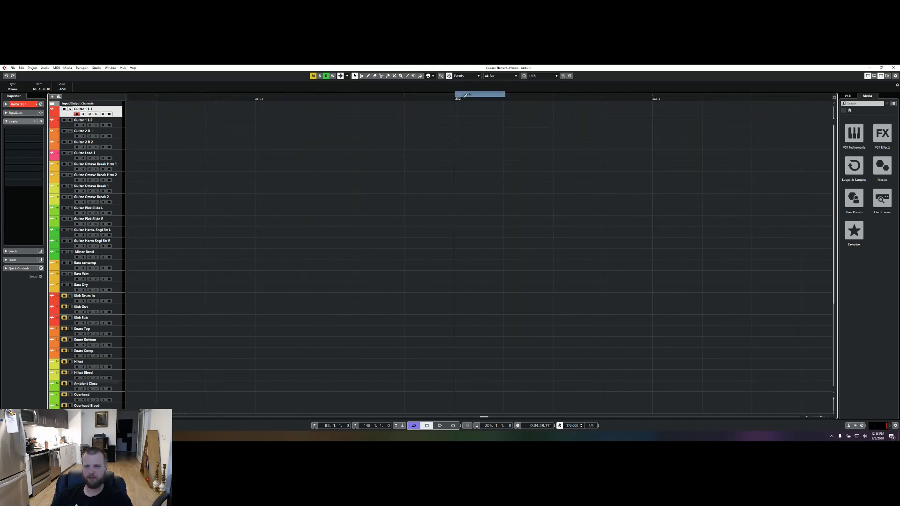
pyautogui.click(435, 99)
pyautogui.moveTo(421, 100)
pyautogui.mouseDown()
pyautogui.moveTo(334, 99)
pyautogui.moveTo(461, 99)
pyautogui.moveTo(410, 99)
pyautogui.mouseUp()
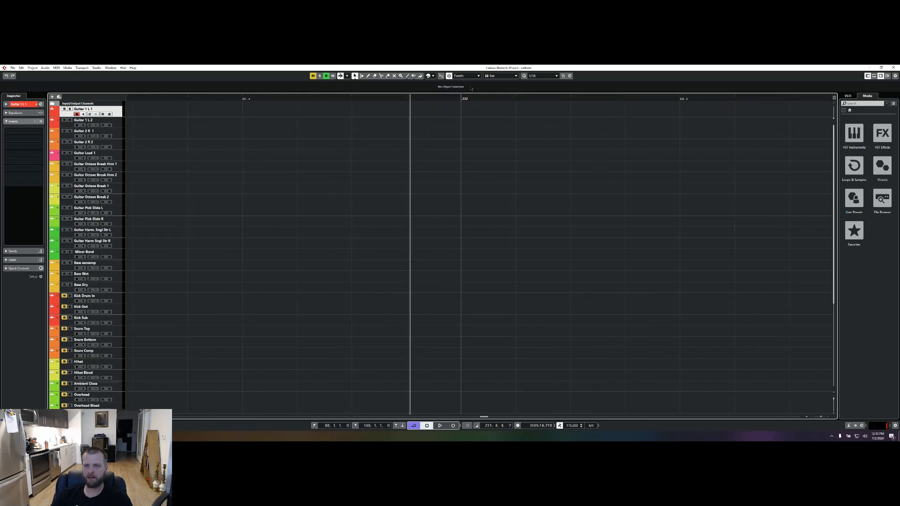
# Switch the snap type from Events to Grid, to Grid Relative and back to Grid.
pyautogui.click(465, 75)
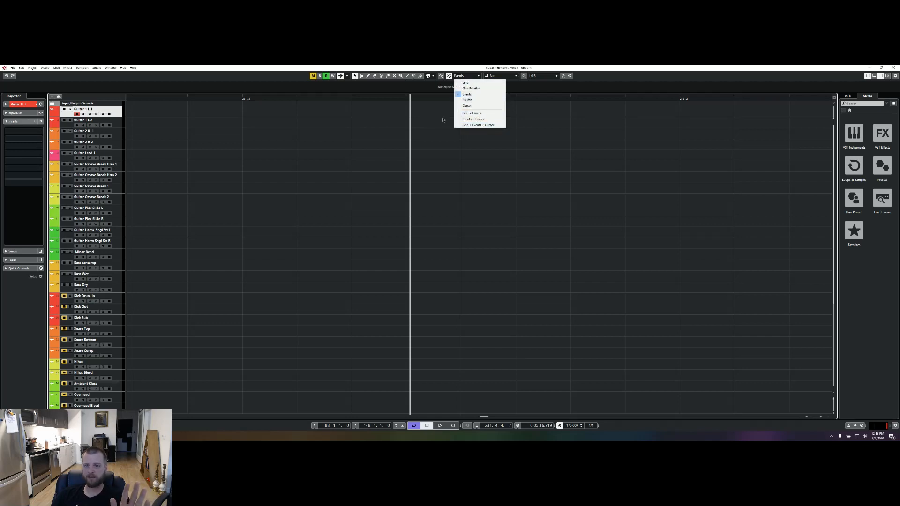
pyautogui.click(464, 83)
pyautogui.click(464, 75)
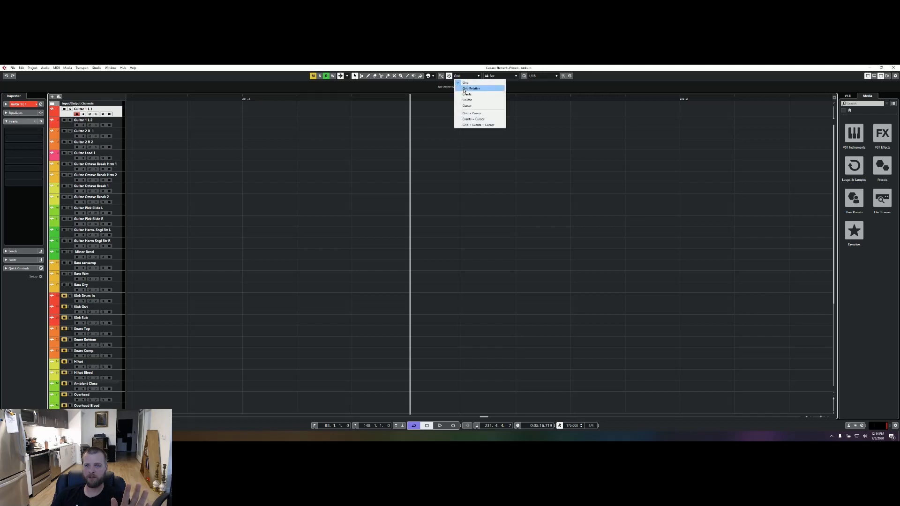
pyautogui.click(469, 88)
pyautogui.click(464, 76)
pyautogui.click(464, 83)
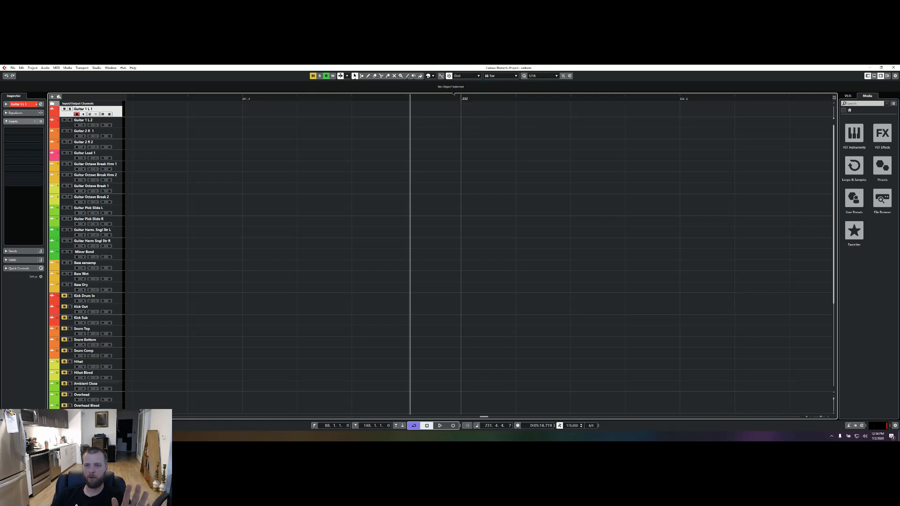
# Move the long pink MIDI part on the upper Superior Drummer track from bar 91 to bar 93 with Grid snapping.
pyautogui.press('g')
pyautogui.press('g')
pyautogui.press('g')
pyautogui.press('g')
pyautogui.press('g')
pyautogui.press('g')
pyautogui.press('g')
pyautogui.press('g')
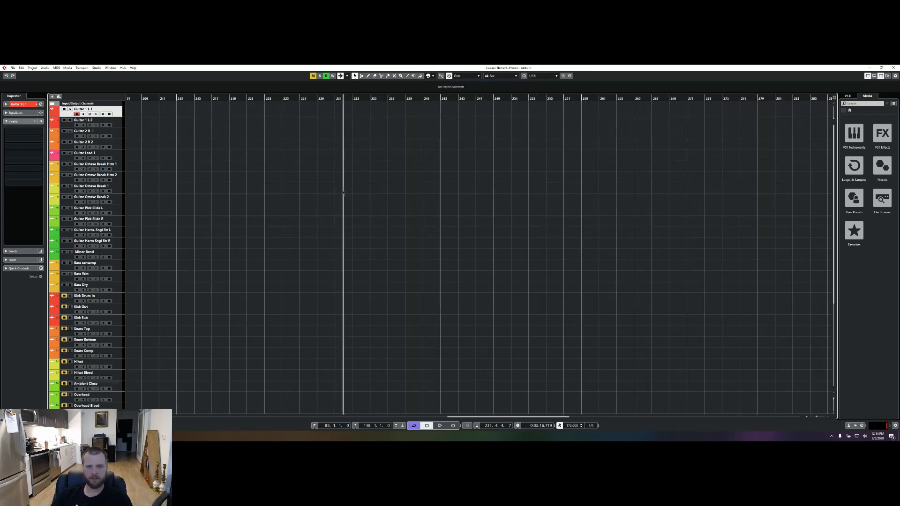
pyautogui.scroll(-5, 343, 194)
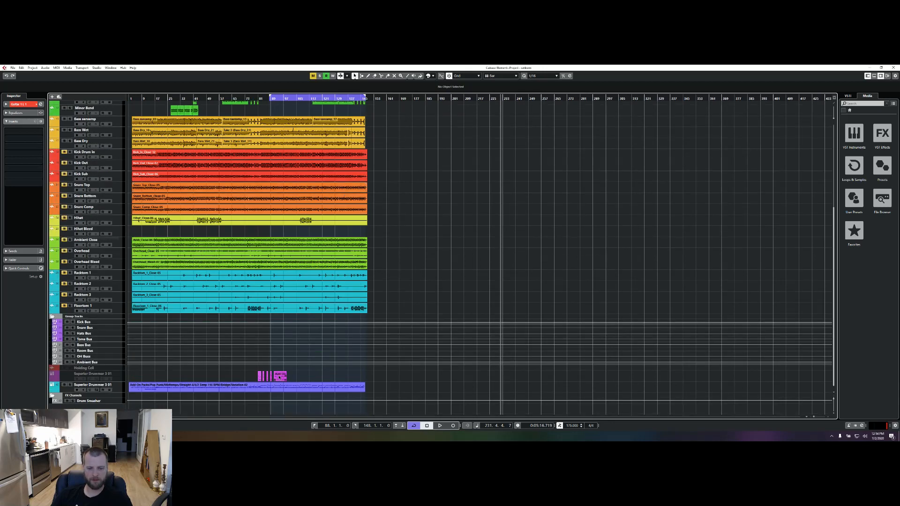
pyautogui.scroll(6, 279, 378)
pyautogui.scroll(2, 279, 377)
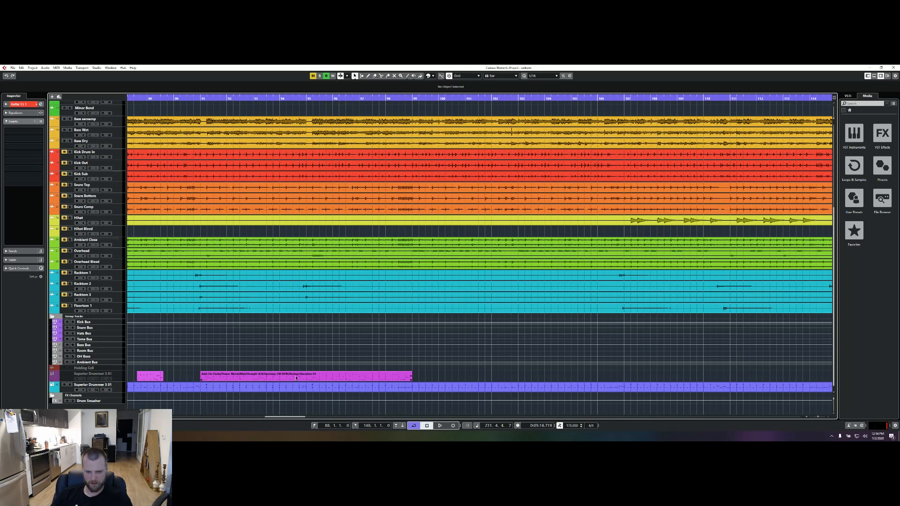
pyautogui.moveTo(279, 377); pyautogui.dragTo(309, 379)
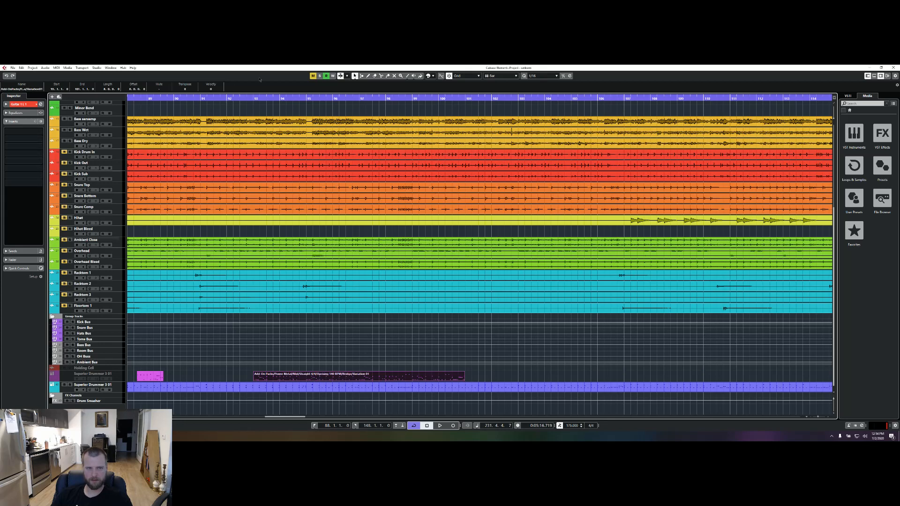
# Place the cursor at bar 93 and move the selected drum MIDI part to bar 95.
pyautogui.click(244, 98)
pyautogui.click(245, 98)
pyautogui.click(248, 98)
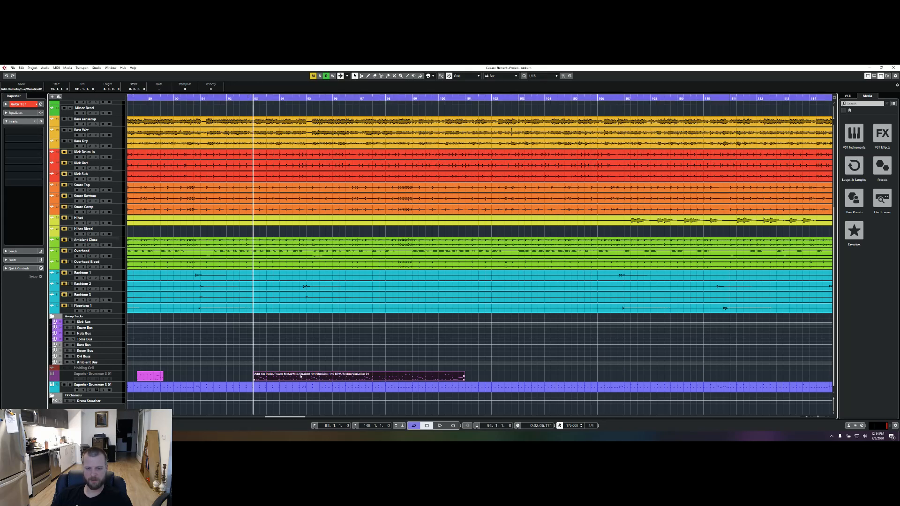
pyautogui.moveTo(300, 376); pyautogui.dragTo(354, 376)
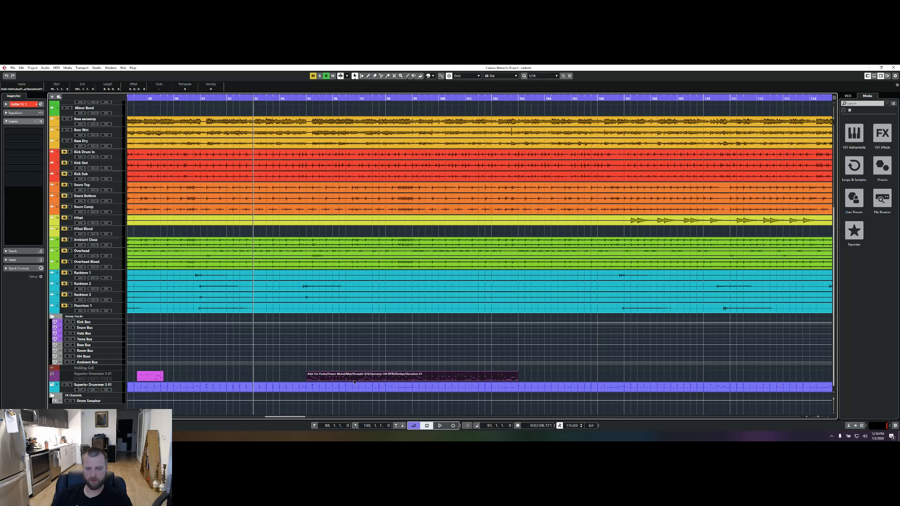
# Set the snap type to Grid Relative and move the drum MIDI part to bar 94 and on to about bar 96, beat 2.
pyautogui.click(467, 78)
pyautogui.click(465, 87)
pyautogui.moveTo(366, 378)
pyautogui.mouseDown()
pyautogui.moveTo(314, 380)
pyautogui.moveTo(354, 384)
pyautogui.moveTo(358, 376)
pyautogui.moveTo(336, 375)
pyautogui.moveTo(364, 375)
pyautogui.mouseUp()
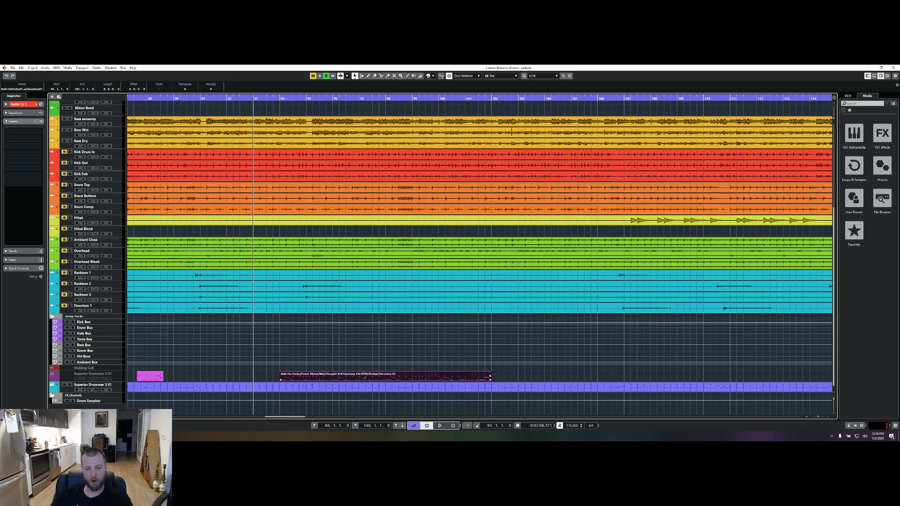
pyautogui.moveTo(364, 378); pyautogui.dragTo(421, 378)
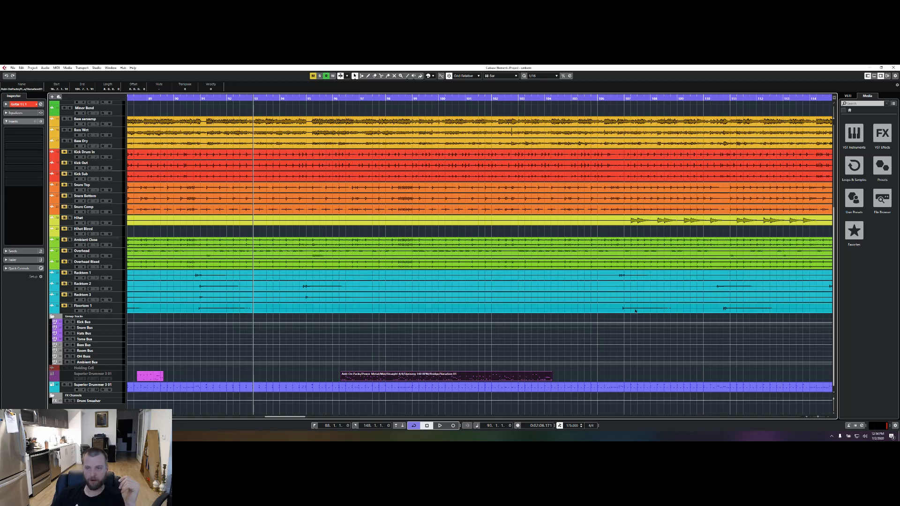
# View the whole song arrangement from the guitar tracks downward, zoomed out to the full project length.
pyautogui.scroll(5, 582, 223)
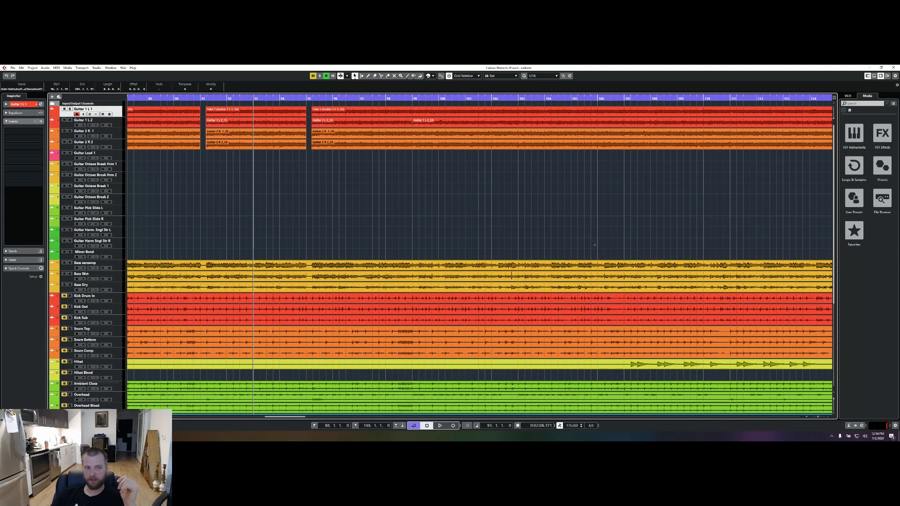
pyautogui.press('g')
pyautogui.press('g')
pyautogui.press('g')
pyautogui.press('g')
pyautogui.press('g')
pyautogui.press('g')
pyautogui.press('g')
pyautogui.press('g')
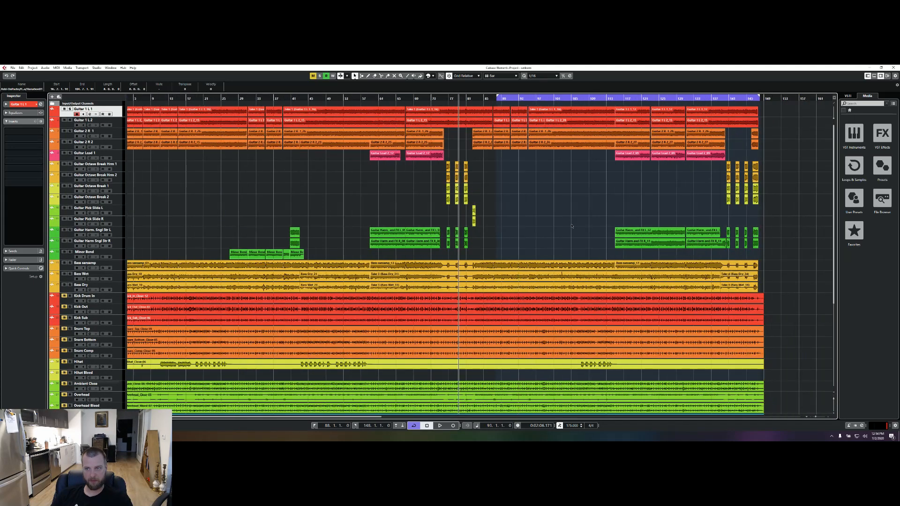
pyautogui.press('g')
pyautogui.press('g')
pyautogui.press('g')
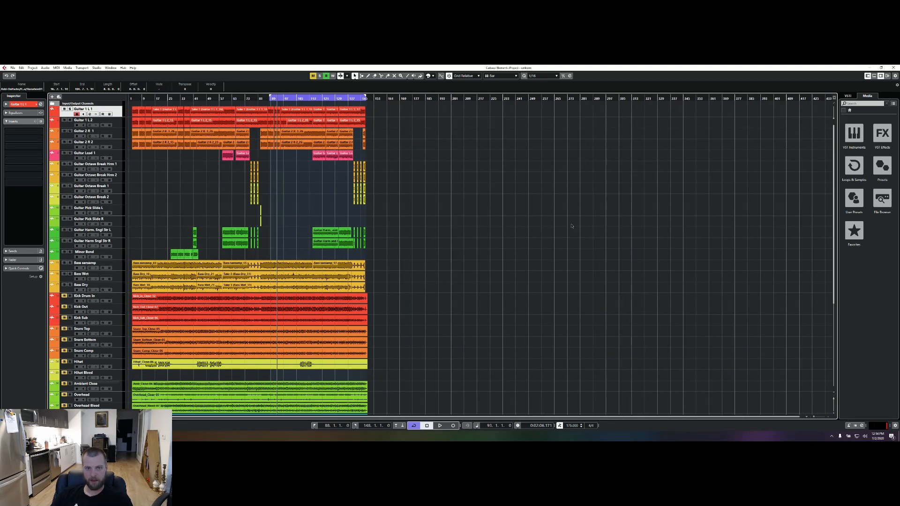